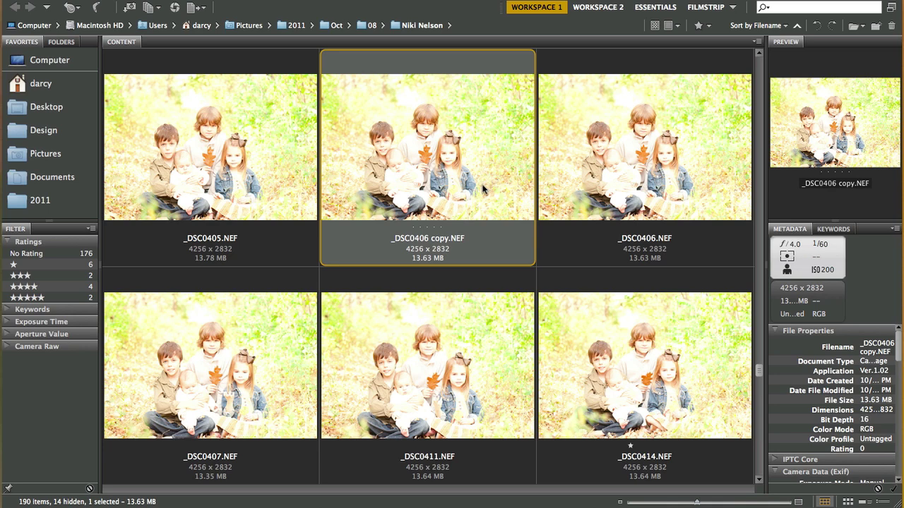
Step: Open _DSC0406 copy.NEF in Camera Raw from its thumbnail's context menu in Bridge
{"action": "right_click", "coordinate": [484, 188]}
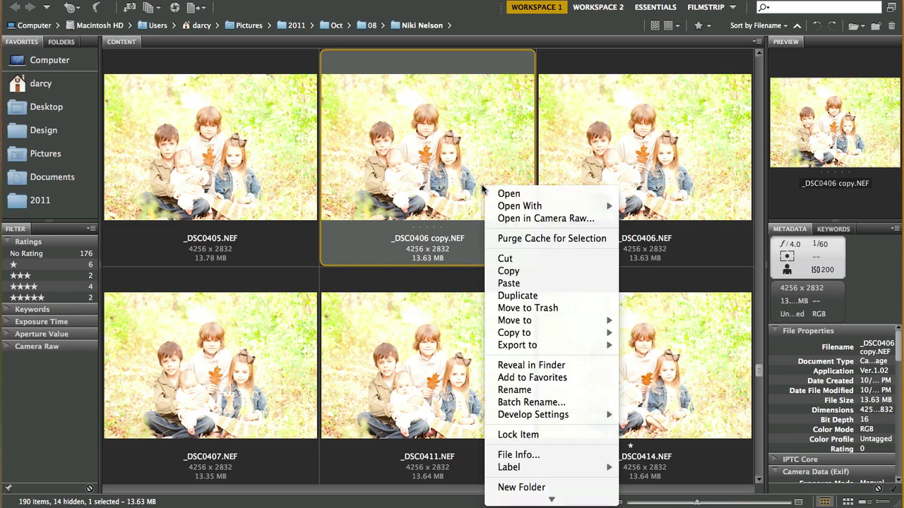
{"action": "left_click", "coordinate": [510, 218]}
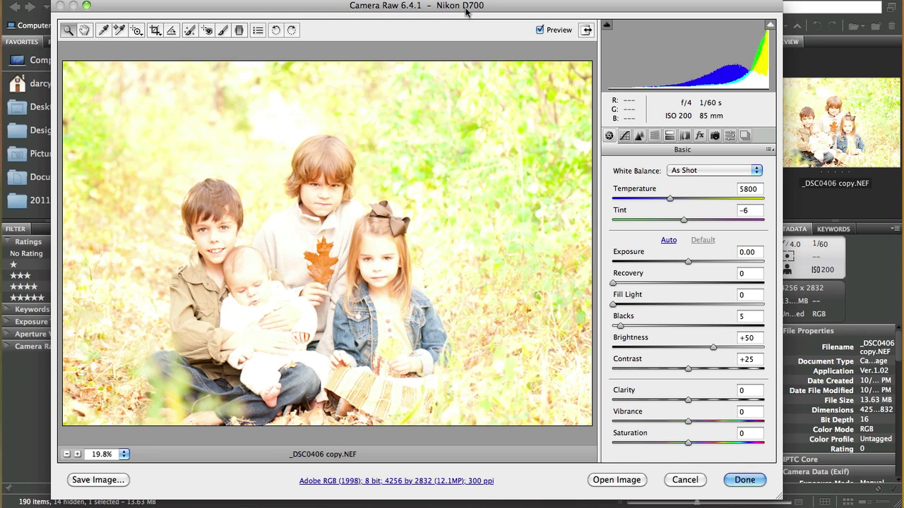
Step: Drag the Basic panel's Exposure down to -2.00 to darken the washed-out portrait
{"action": "left_click_drag", "start_coordinate": [466, 10], "coordinate": [466, 8]}
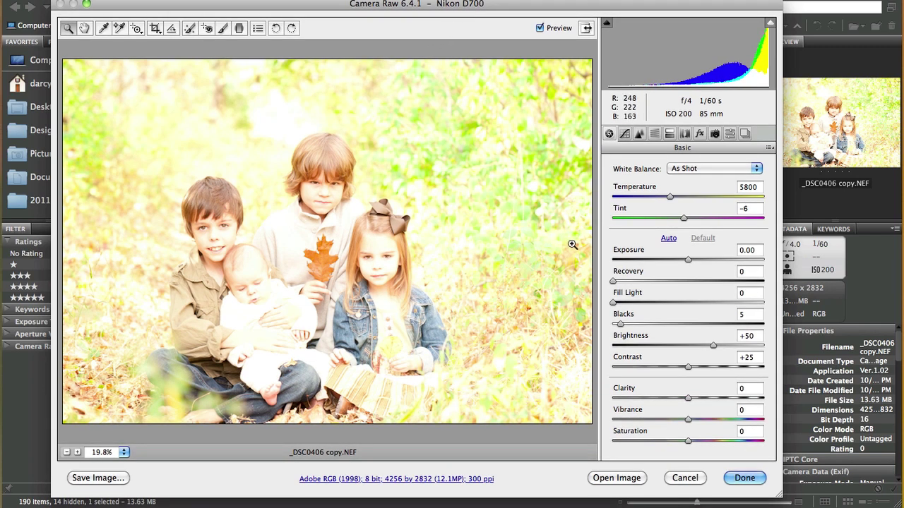
{"action": "left_click", "coordinate": [688, 261]}
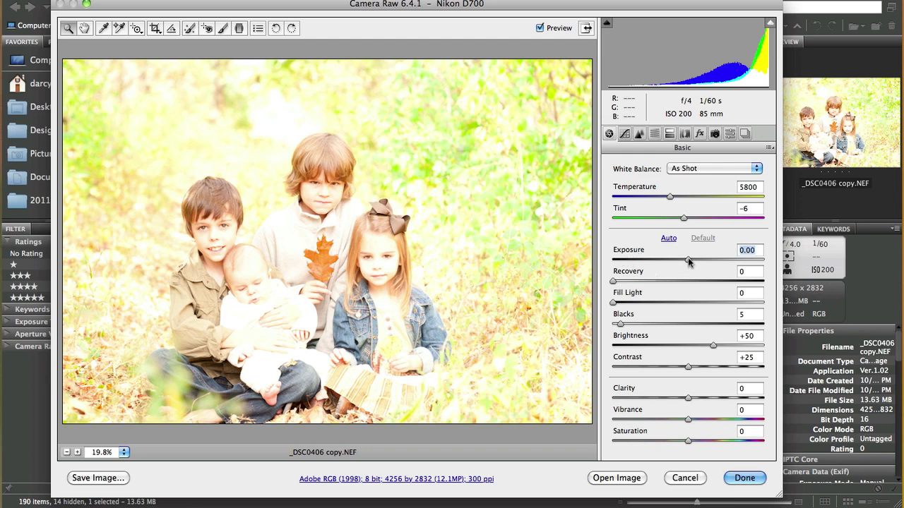
{"action": "left_click_drag", "start_coordinate": [688, 262], "coordinate": [653, 263]}
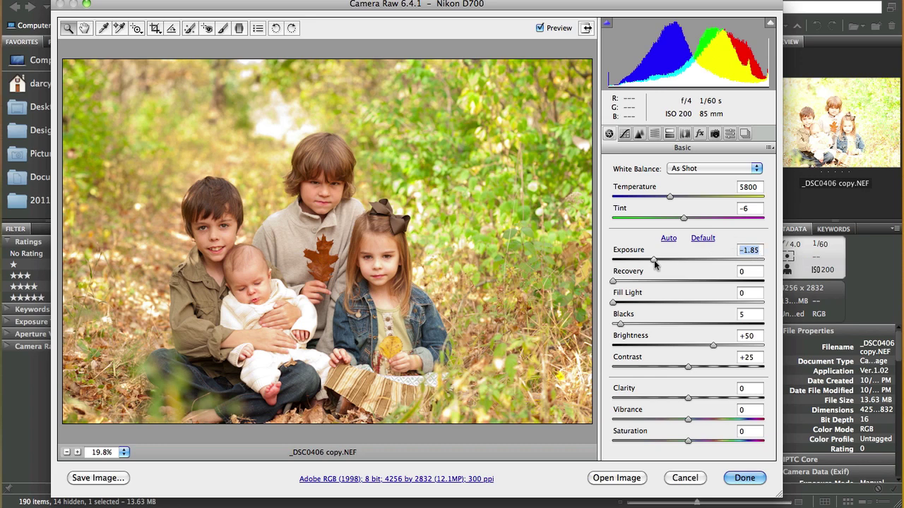
{"action": "left_click_drag", "start_coordinate": [653, 263], "coordinate": [652, 264]}
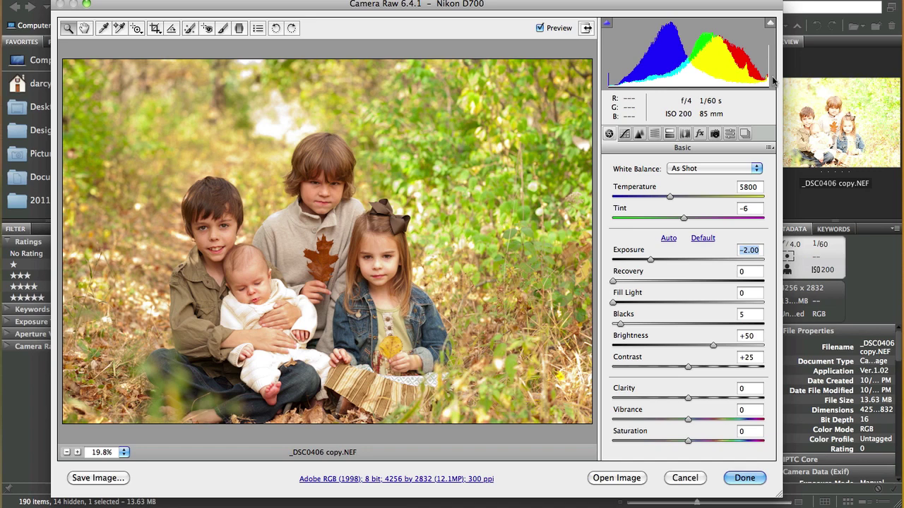
Step: Push Recovery to 100, then settle it at 40 for the skin and background highlights
{"action": "left_click_drag", "start_coordinate": [613, 283], "coordinate": [791, 282]}
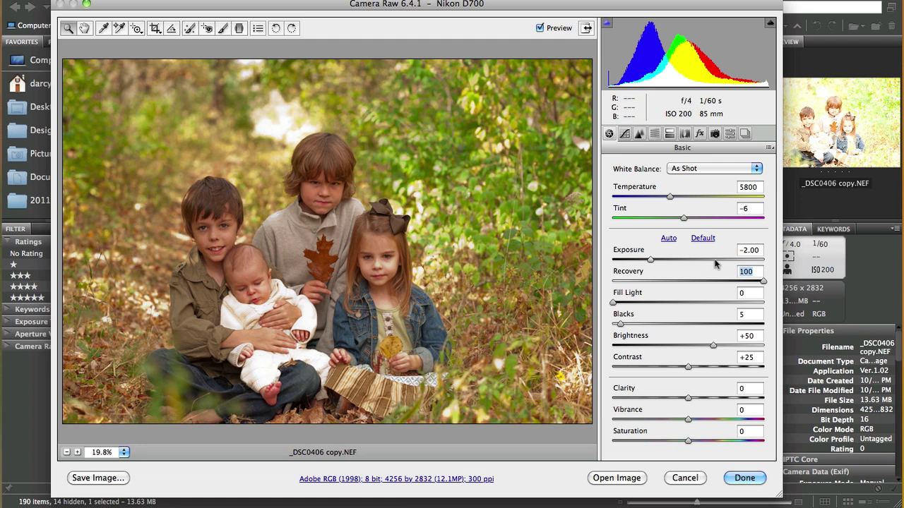
{"action": "left_click_drag", "start_coordinate": [763, 282], "coordinate": [668, 283]}
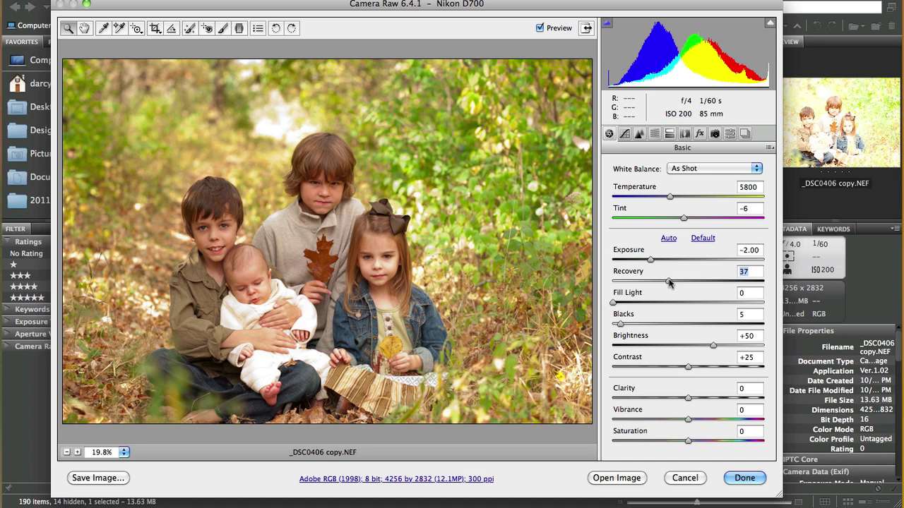
{"action": "left_click_drag", "start_coordinate": [671, 283], "coordinate": [675, 282]}
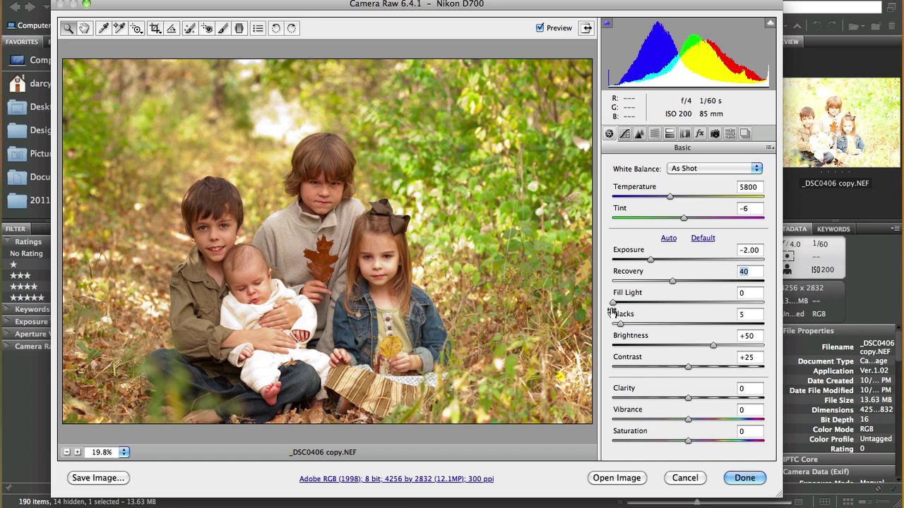
Step: Raise Fill Light to 8 and bump Recovery from 40 up to 45
{"action": "mouse_move", "coordinate": [612, 303]}
{"action": "left_mouse_down"}
{"action": "mouse_move", "coordinate": [744, 307]}
{"action": "mouse_move", "coordinate": [597, 312]}
{"action": "mouse_move", "coordinate": [692, 313]}
{"action": "mouse_move", "coordinate": [627, 315]}
{"action": "mouse_move", "coordinate": [625, 329]}
{"action": "mouse_move", "coordinate": [704, 316]}
{"action": "mouse_move", "coordinate": [623, 329]}
{"action": "mouse_move", "coordinate": [625, 300]}
{"action": "left_mouse_up"}
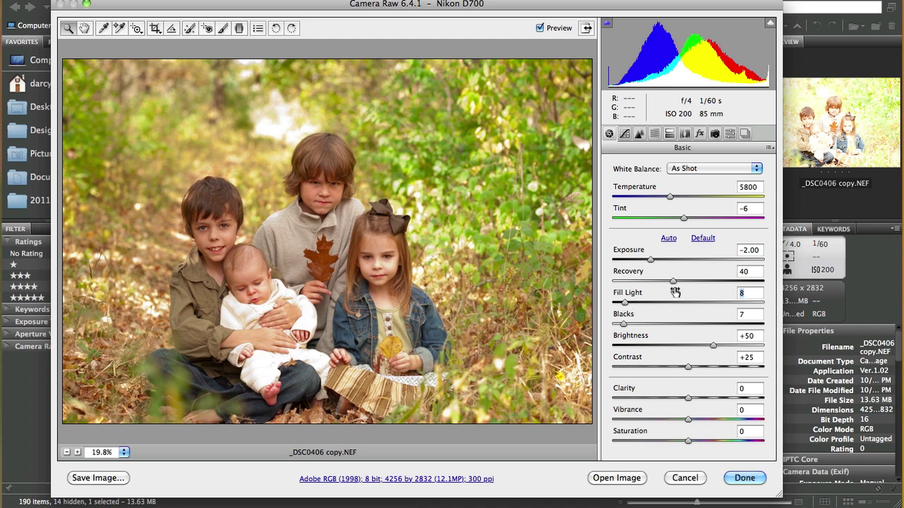
{"action": "mouse_move", "coordinate": [673, 284]}
{"action": "left_mouse_down"}
{"action": "mouse_move", "coordinate": [703, 286]}
{"action": "mouse_move", "coordinate": [681, 287]}
{"action": "left_mouse_up"}
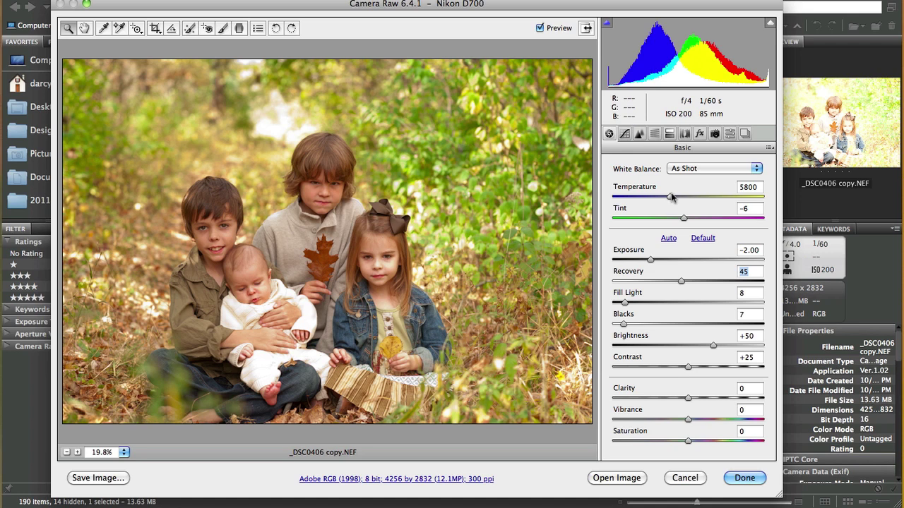
Step: Cool the white balance to Temperature 5400 and shift Tint to -12
{"action": "mouse_move", "coordinate": [671, 199]}
{"action": "left_mouse_down"}
{"action": "mouse_move", "coordinate": [690, 201]}
{"action": "mouse_move", "coordinate": [662, 205]}
{"action": "left_mouse_up"}
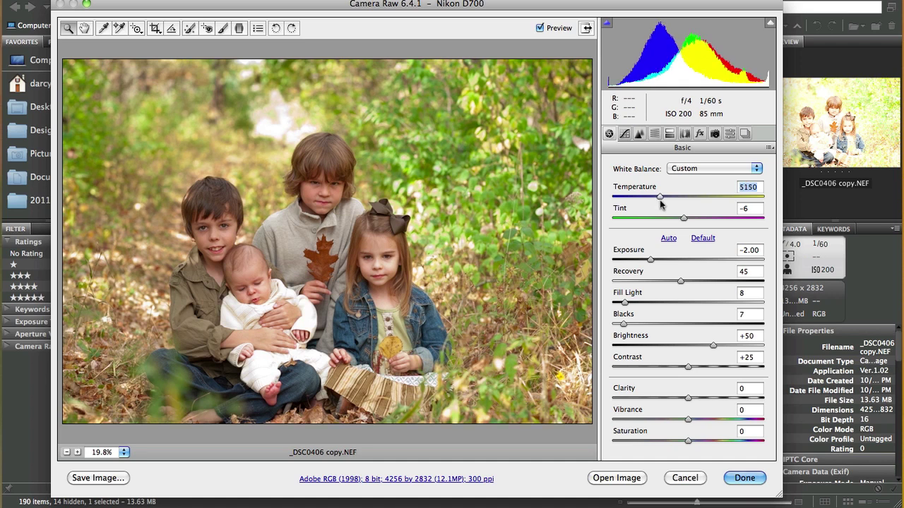
{"action": "left_click_drag", "start_coordinate": [661, 204], "coordinate": [666, 204]}
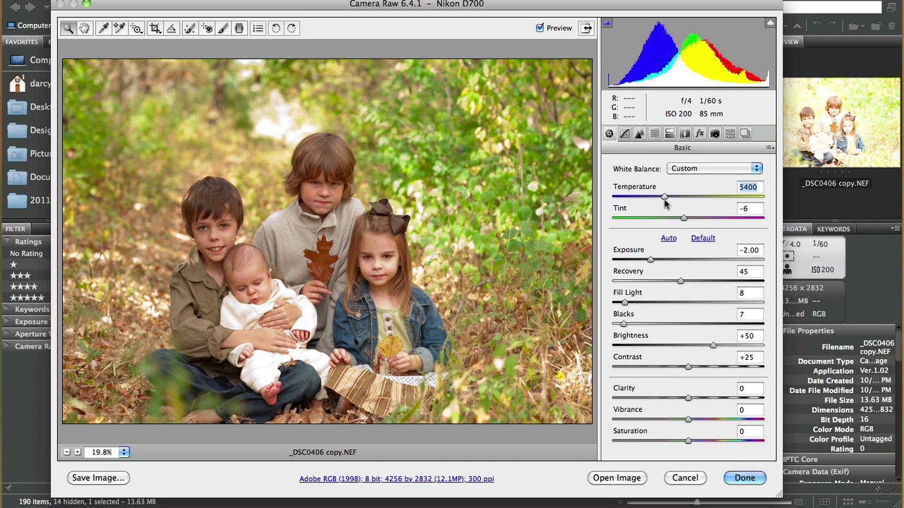
{"action": "left_click_drag", "start_coordinate": [683, 218], "coordinate": [679, 223]}
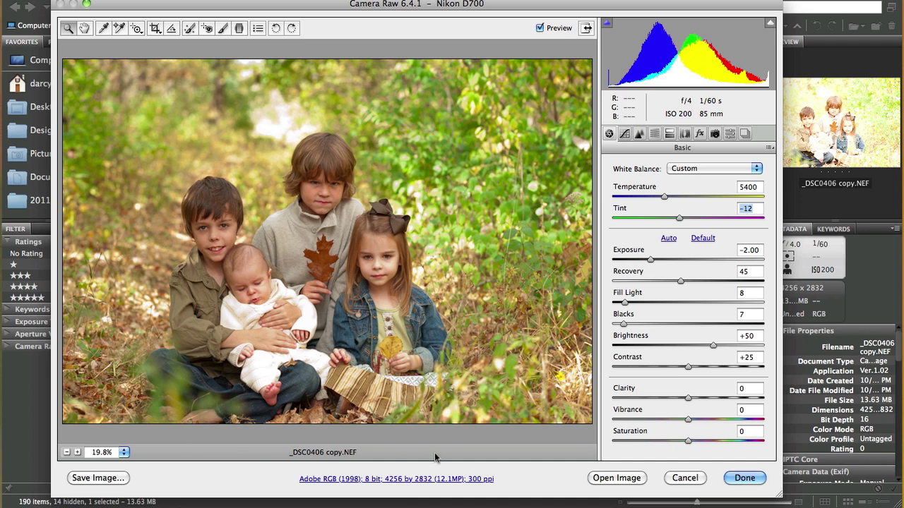
Step: Send the corrected portrait to Photoshop and enlarge its document window to fill the workspace
{"action": "left_click", "coordinate": [618, 479]}
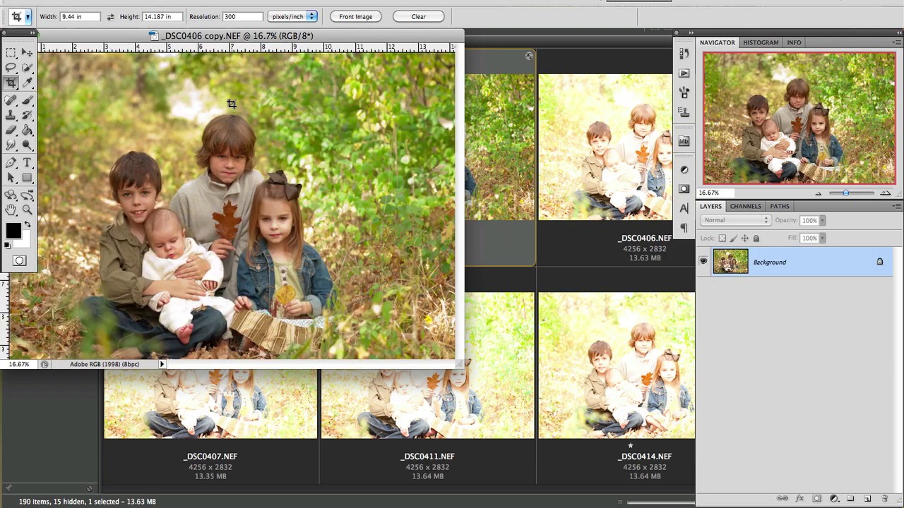
{"action": "left_click_drag", "start_coordinate": [122, 32], "coordinate": [163, 37]}
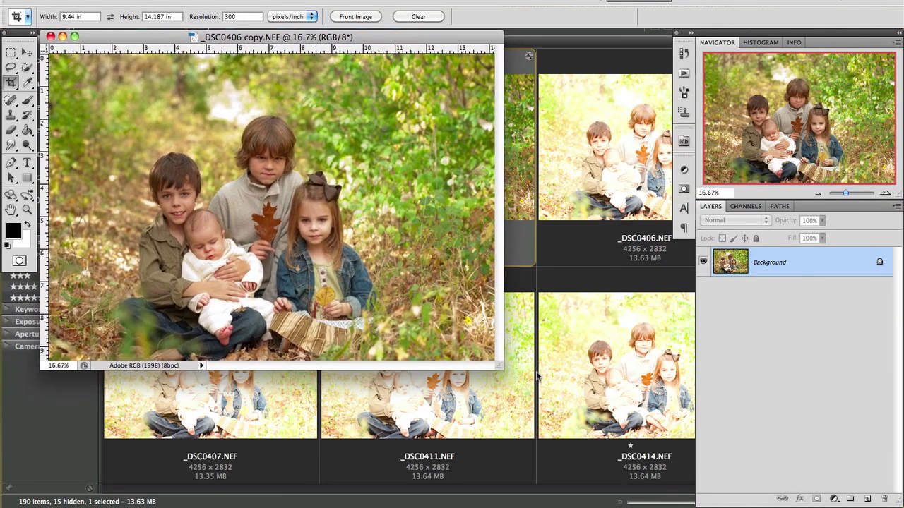
{"action": "left_click_drag", "start_coordinate": [503, 367], "coordinate": [692, 501]}
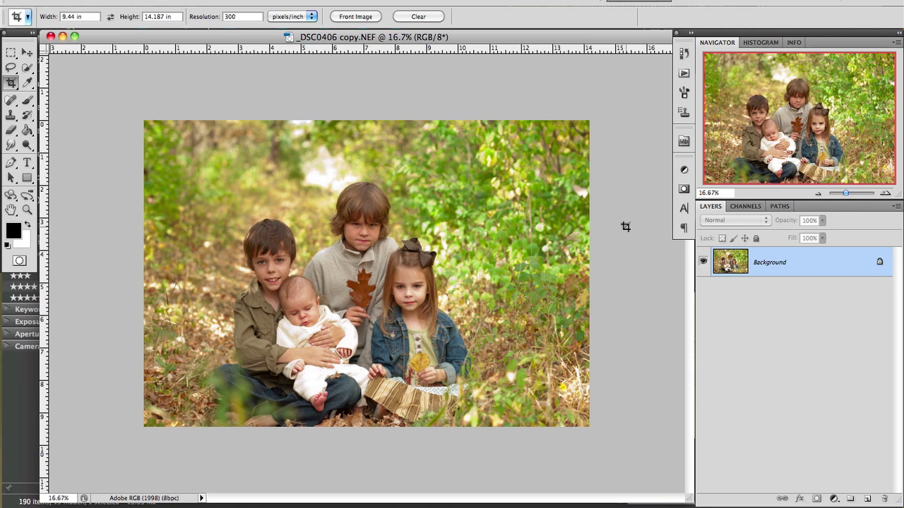
Step: Zoom in to 200% with the Navigator, back out to 100%, and pan to the girl's face
{"action": "left_click", "coordinate": [889, 196]}
{"action": "left_click", "coordinate": [888, 196]}
{"action": "left_click", "coordinate": [889, 195]}
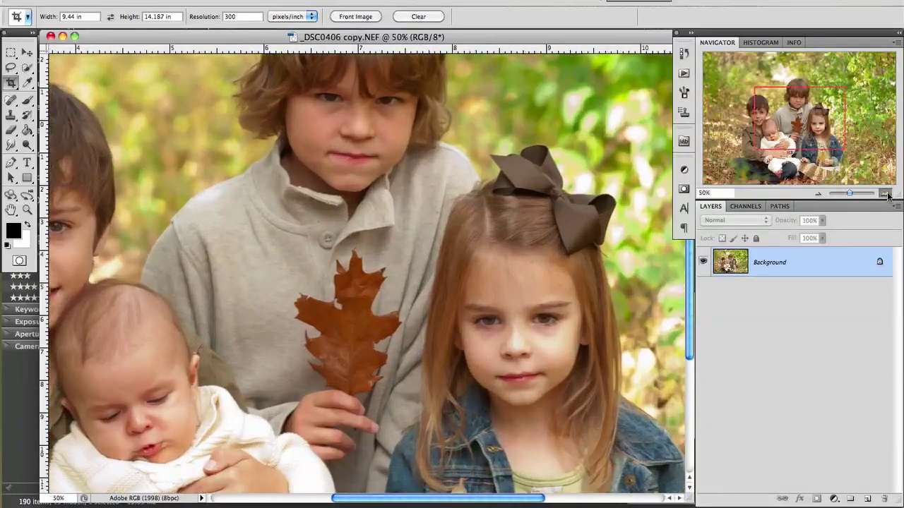
{"action": "left_click", "coordinate": [888, 196]}
{"action": "left_click", "coordinate": [888, 196]}
{"action": "left_click", "coordinate": [889, 196]}
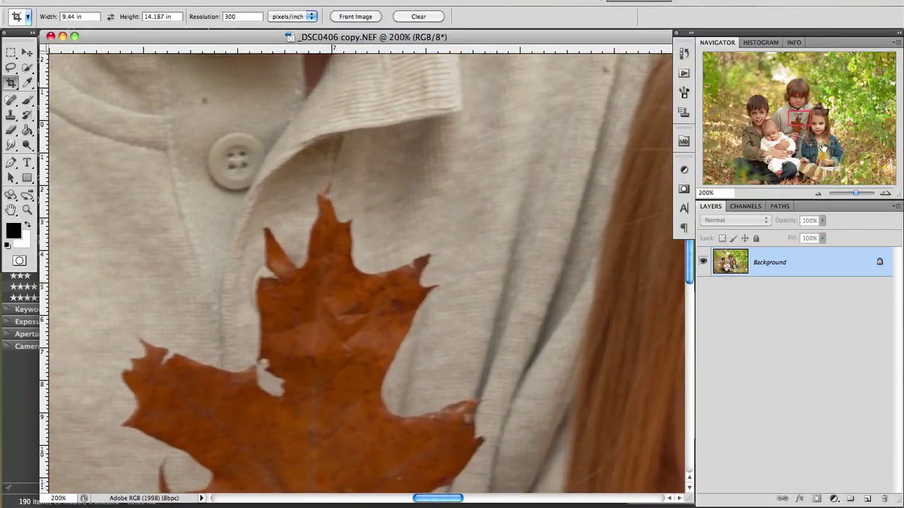
{"action": "left_click", "coordinate": [818, 194]}
{"action": "left_click_drag", "start_coordinate": [796, 120], "coordinate": [817, 129]}
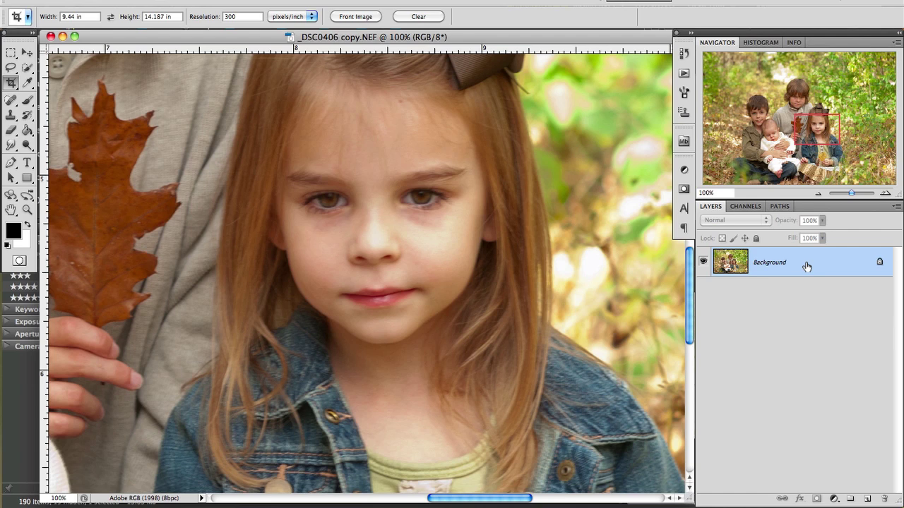
Step: Add an empty Layer 1 and set the foreground to the girl's cheek skin tone caa884
{"action": "left_click", "coordinate": [867, 499]}
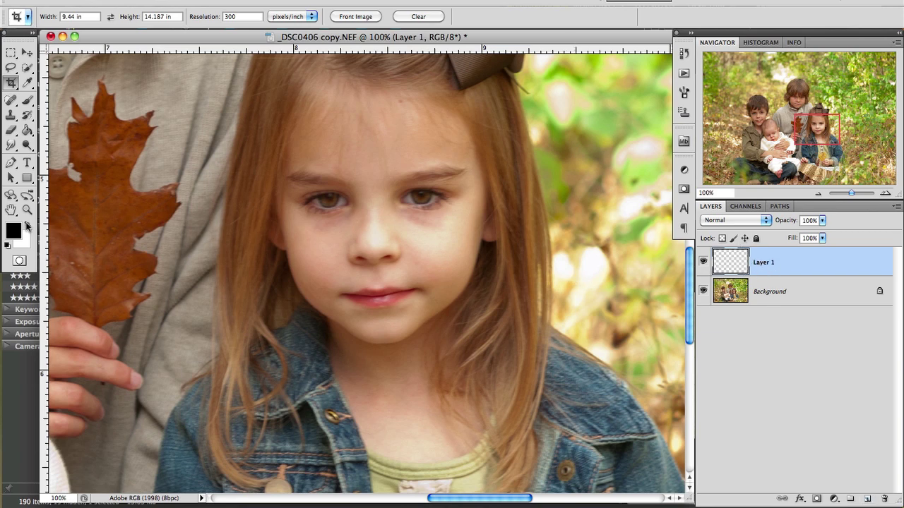
{"action": "left_click", "coordinate": [15, 233]}
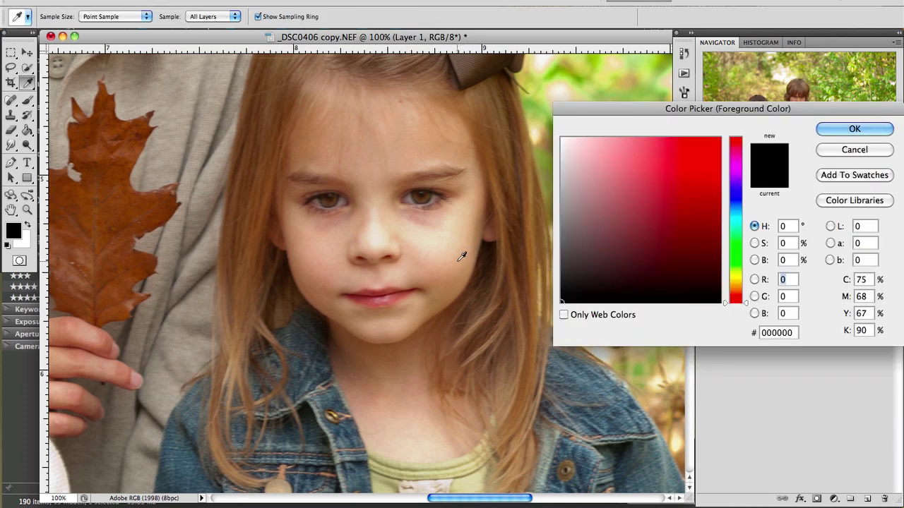
{"action": "left_click", "coordinate": [457, 260]}
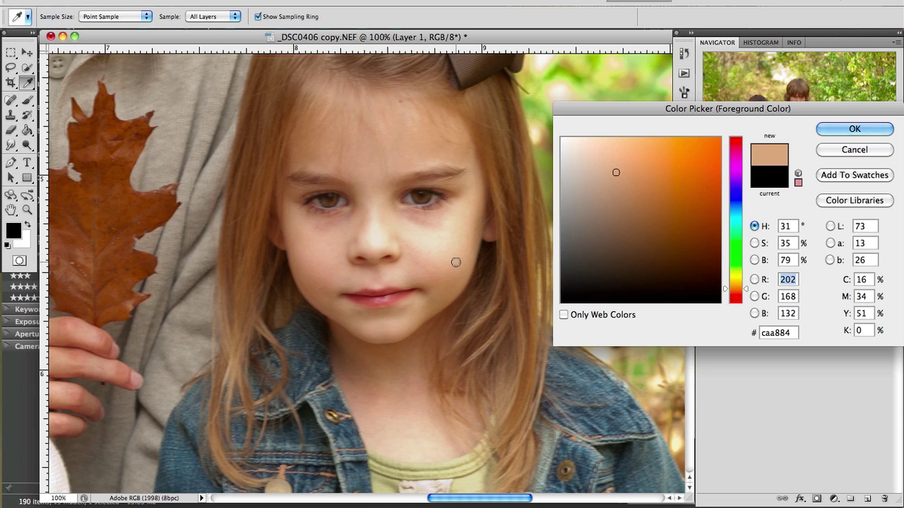
{"action": "left_click", "coordinate": [838, 134]}
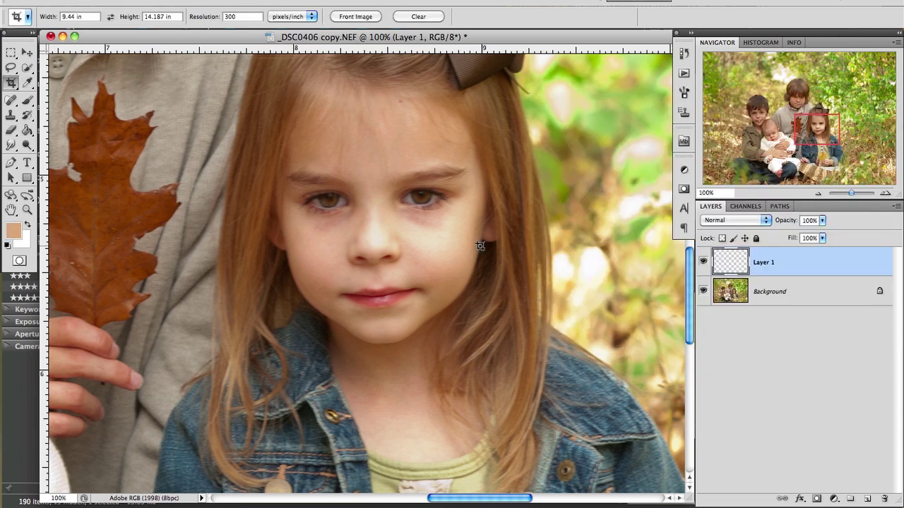
Step: Pick a soft round brush at 93 px and paint skin tone over the bright cheek
{"action": "left_click", "coordinate": [27, 102]}
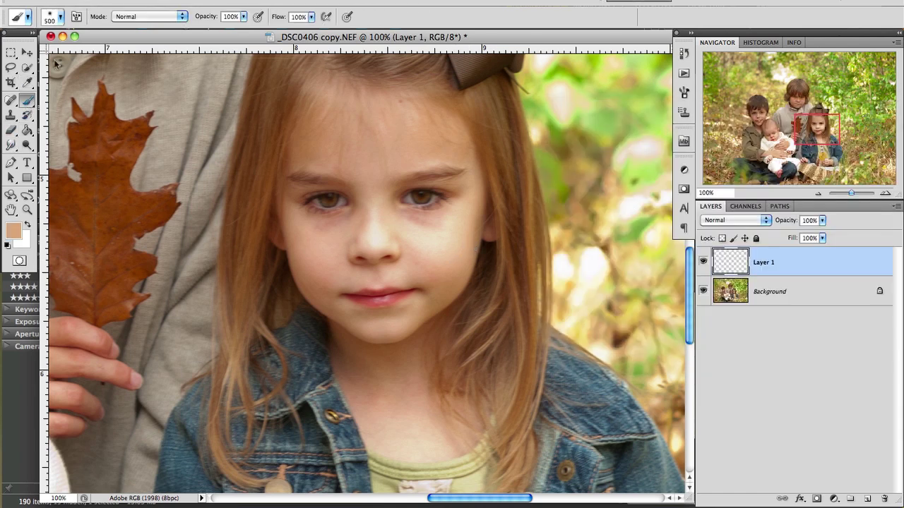
{"action": "left_click", "coordinate": [61, 18]}
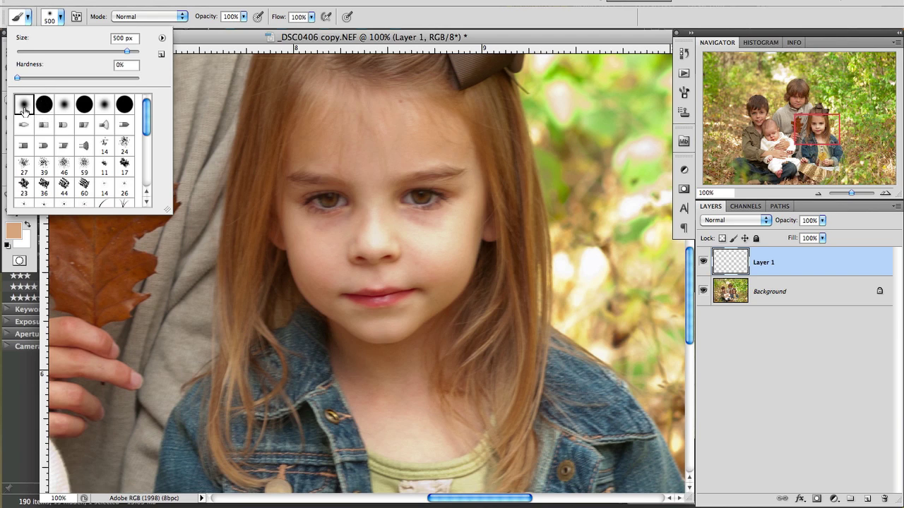
{"action": "left_click", "coordinate": [64, 105]}
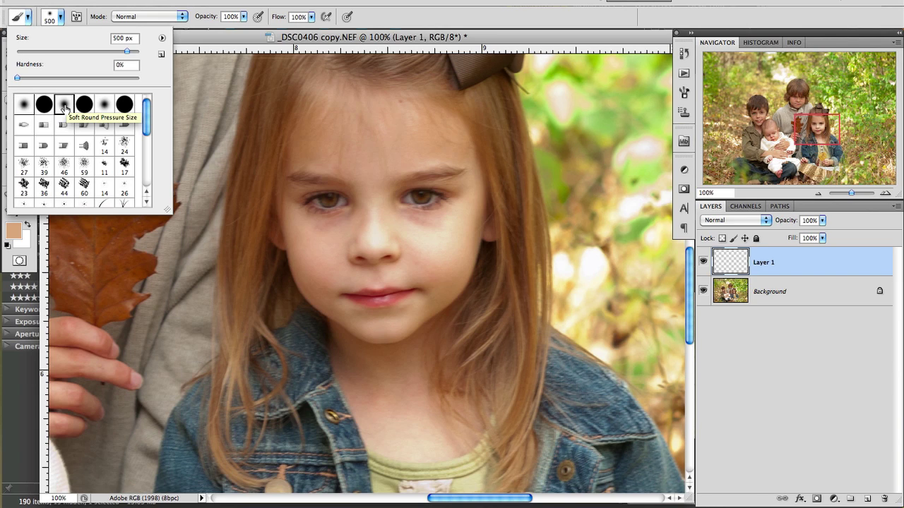
{"action": "left_click_drag", "start_coordinate": [125, 51], "coordinate": [76, 53]}
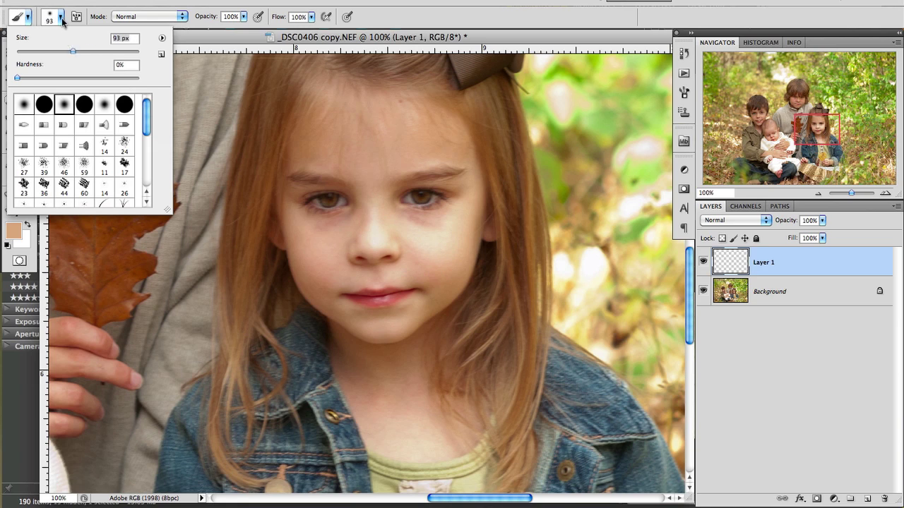
{"action": "left_click", "coordinate": [60, 17]}
{"action": "left_click_drag", "start_coordinate": [444, 250], "coordinate": [432, 245]}
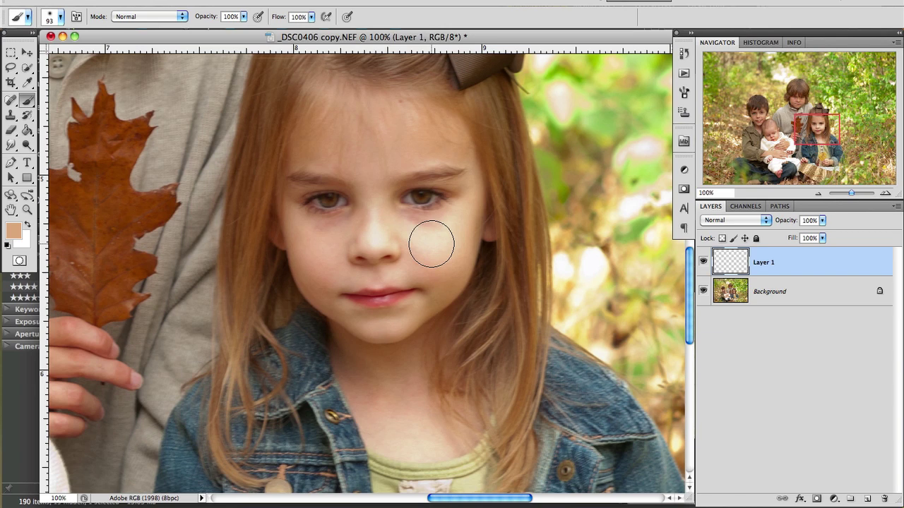
Step: Set the brush to 23% opacity and 15% flow, repaint the cheek, and shrink it to 25
{"action": "key", "text": "bracketleft"}
{"action": "key", "text": "bracketleft"}
{"action": "key", "text": "bracketleft"}
{"action": "key", "text": "bracketleft"}
{"action": "key", "text": "bracketleft"}
{"action": "left_click", "coordinate": [244, 17]}
{"action": "left_click_drag", "start_coordinate": [246, 29], "coordinate": [199, 28]}
{"action": "left_click", "coordinate": [312, 19]}
{"action": "left_click_drag", "start_coordinate": [313, 29], "coordinate": [262, 34]}
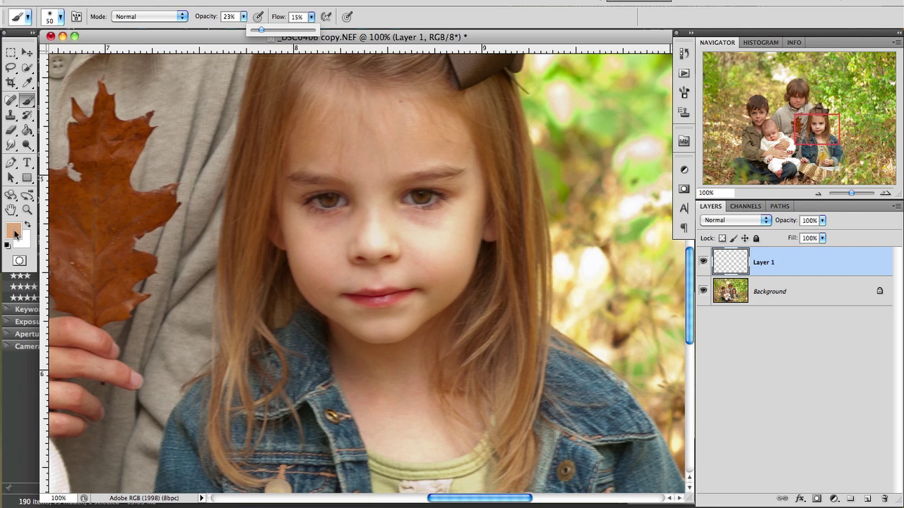
{"action": "left_click", "coordinate": [438, 239]}
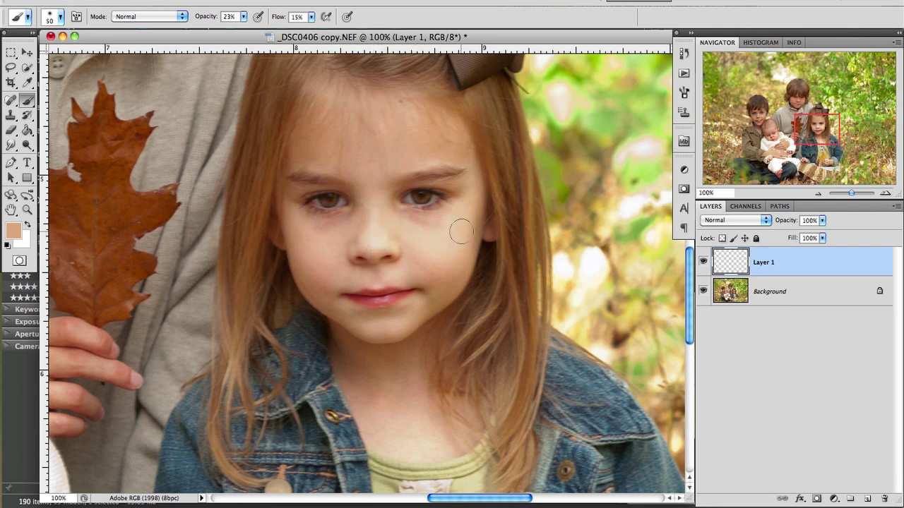
{"action": "key", "text": "bracketleft"}
{"action": "key", "text": "bracketleft"}
{"action": "key", "text": "bracketleft"}
{"action": "key", "text": "bracketleft"}
{"action": "key", "text": "bracketleft"}
Step: Sample two skin tones, from the girl's cheek and beside her nose, as the foreground colour
{"action": "left_click", "coordinate": [14, 230]}
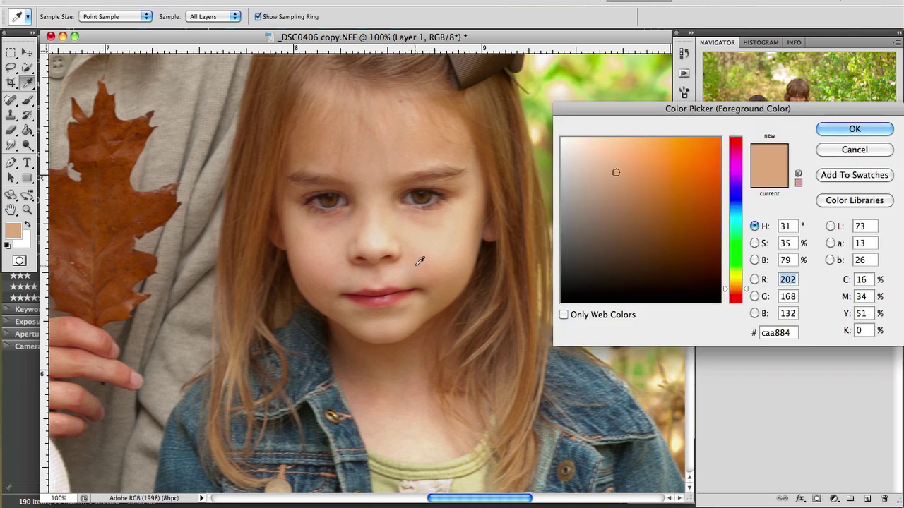
{"action": "left_click", "coordinate": [413, 258]}
{"action": "left_click", "coordinate": [429, 273]}
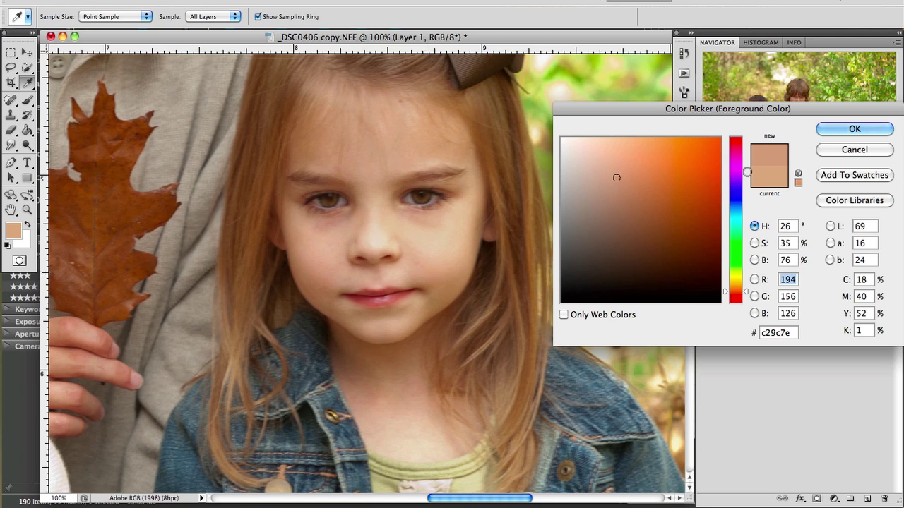
{"action": "left_click", "coordinate": [837, 127]}
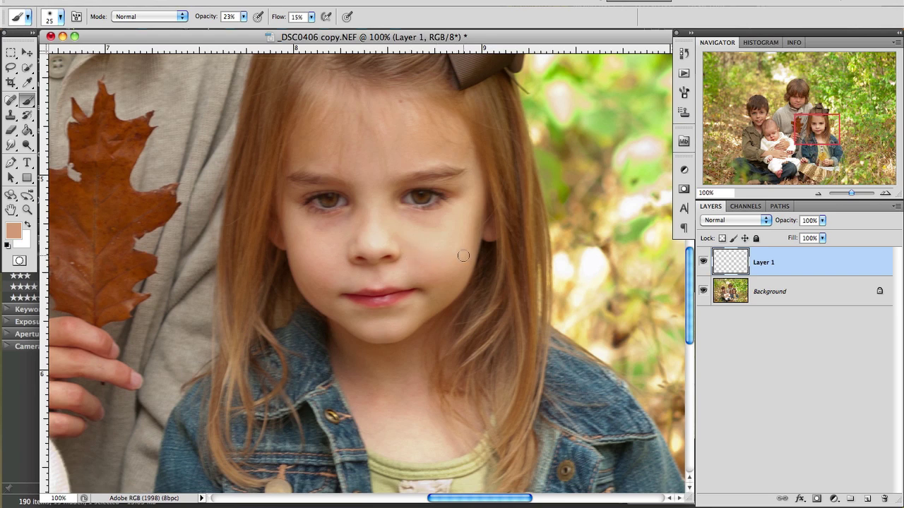
{"action": "left_click", "coordinate": [13, 230]}
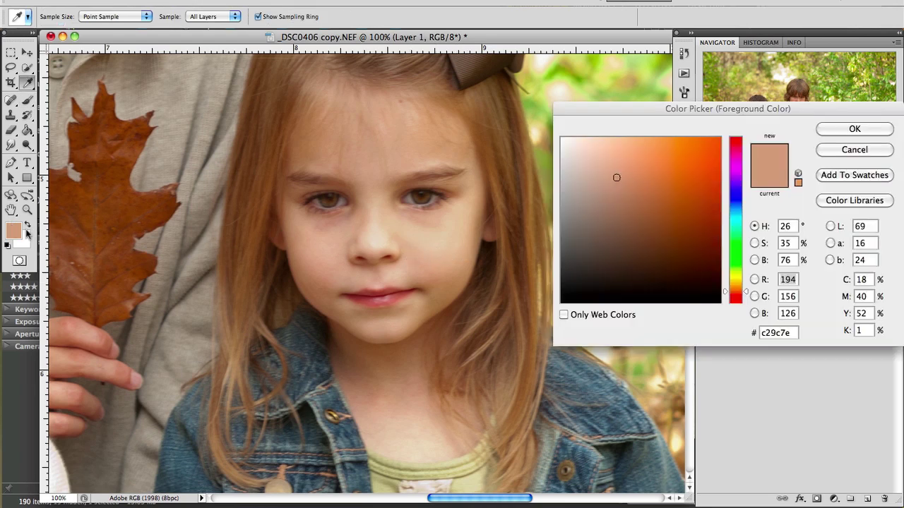
{"action": "left_click", "coordinate": [363, 240]}
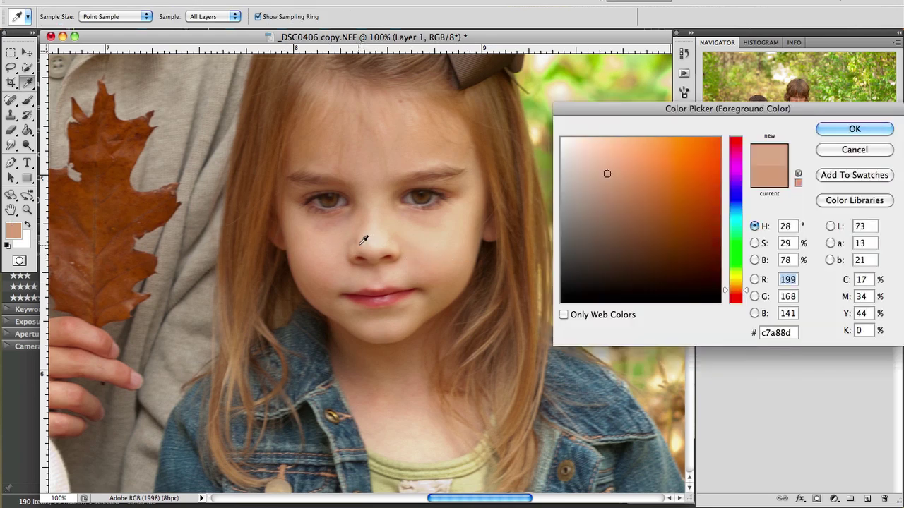
{"action": "left_click_drag", "start_coordinate": [363, 240], "coordinate": [366, 241]}
{"action": "left_click", "coordinate": [855, 128]}
{"action": "key", "text": "b"}
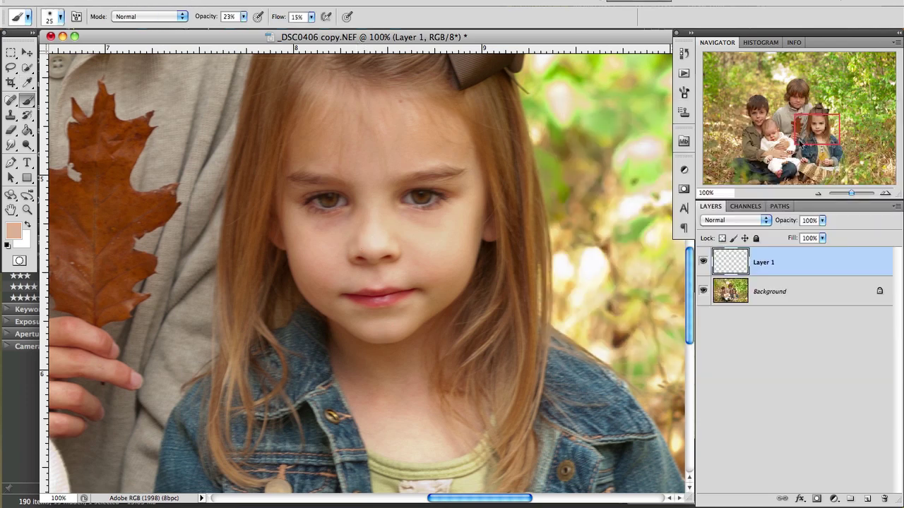
Step: Sample three more face skin tones for under-eye retouching, ending on lighter d2b399
{"action": "left_click", "coordinate": [16, 232]}
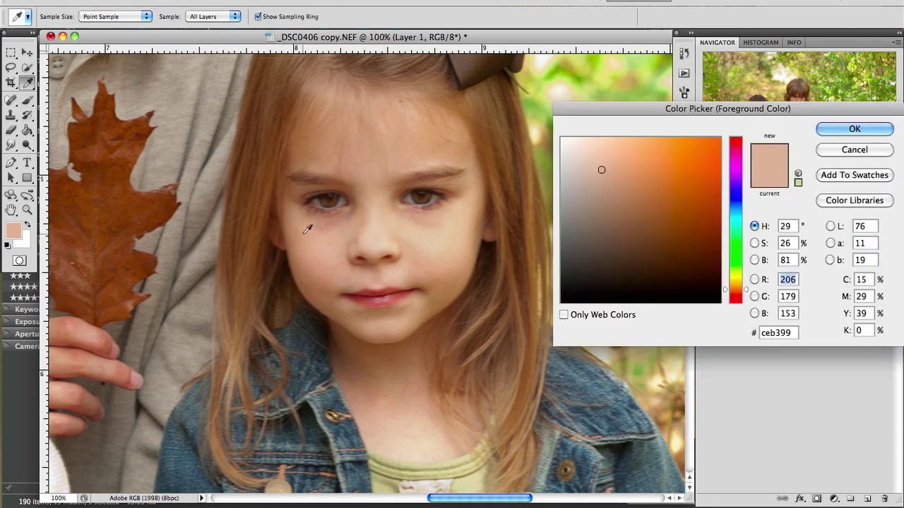
{"action": "left_click", "coordinate": [394, 238]}
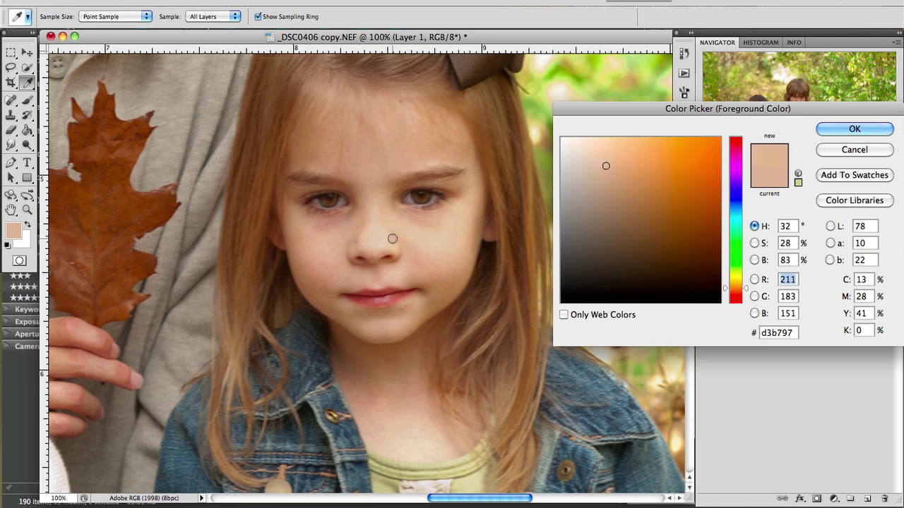
{"action": "left_click", "coordinate": [854, 128]}
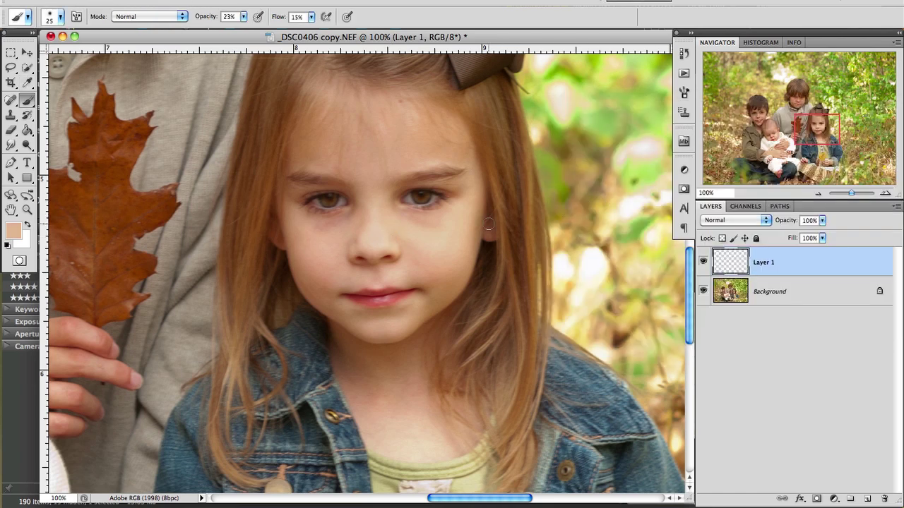
{"action": "left_click", "coordinate": [19, 233]}
{"action": "left_click", "coordinate": [448, 216]}
{"action": "key", "text": "Return"}
{"action": "left_click", "coordinate": [15, 233]}
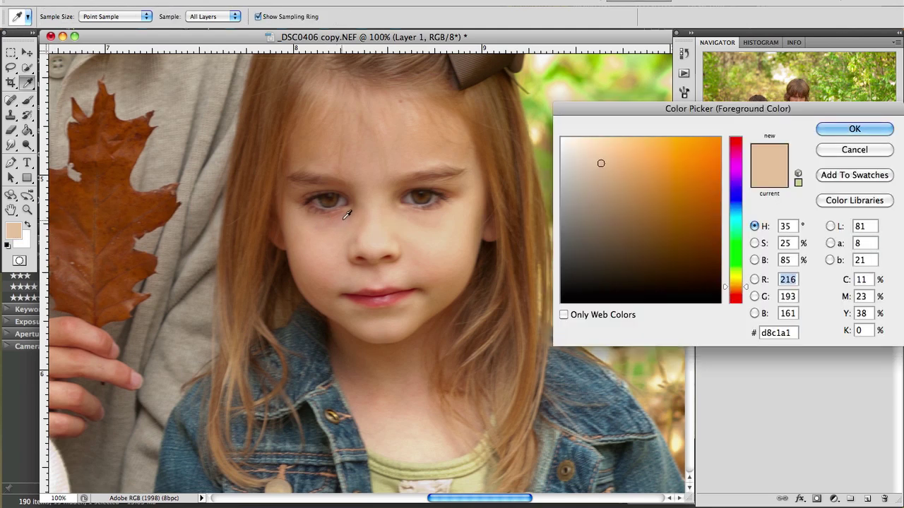
{"action": "left_click", "coordinate": [339, 226]}
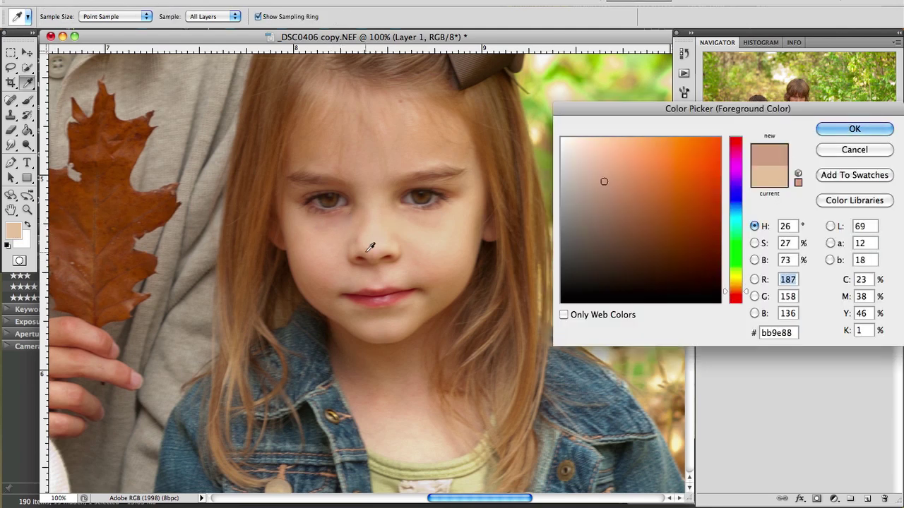
{"action": "left_click", "coordinate": [368, 236]}
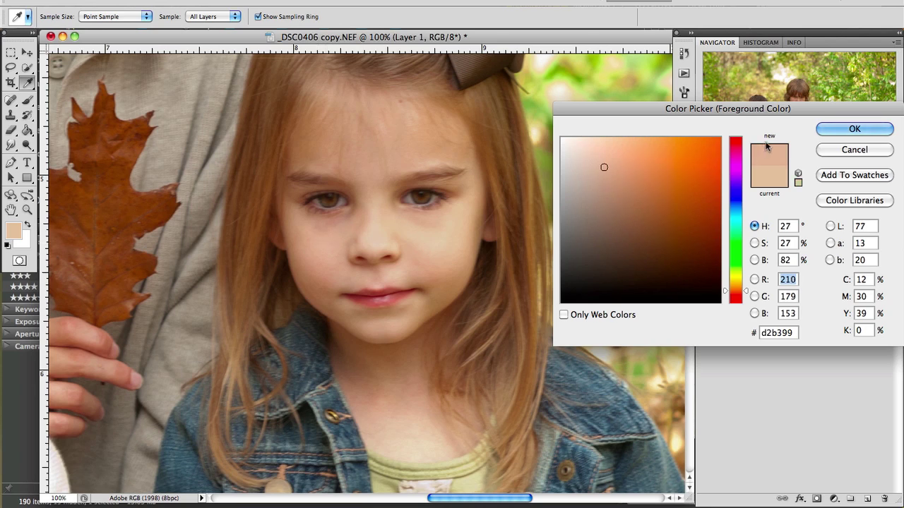
{"action": "left_click", "coordinate": [853, 129]}
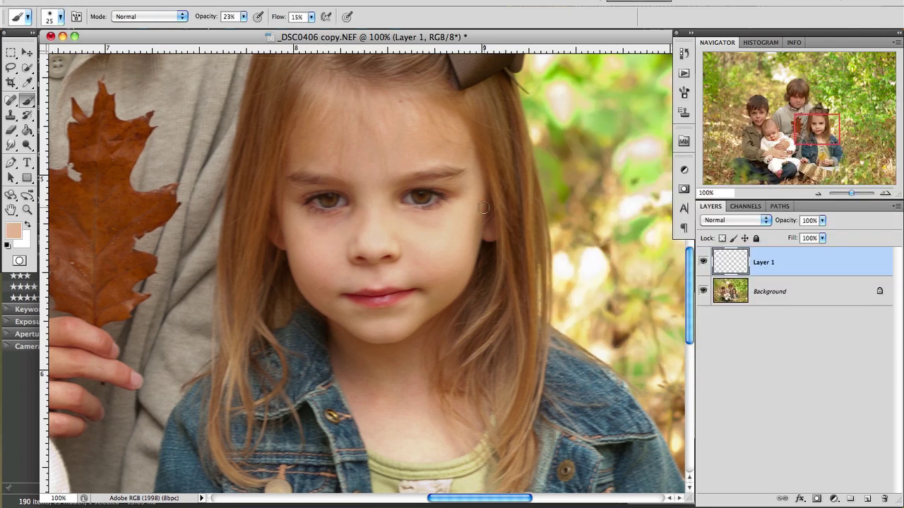
{"action": "left_click", "coordinate": [704, 263]}
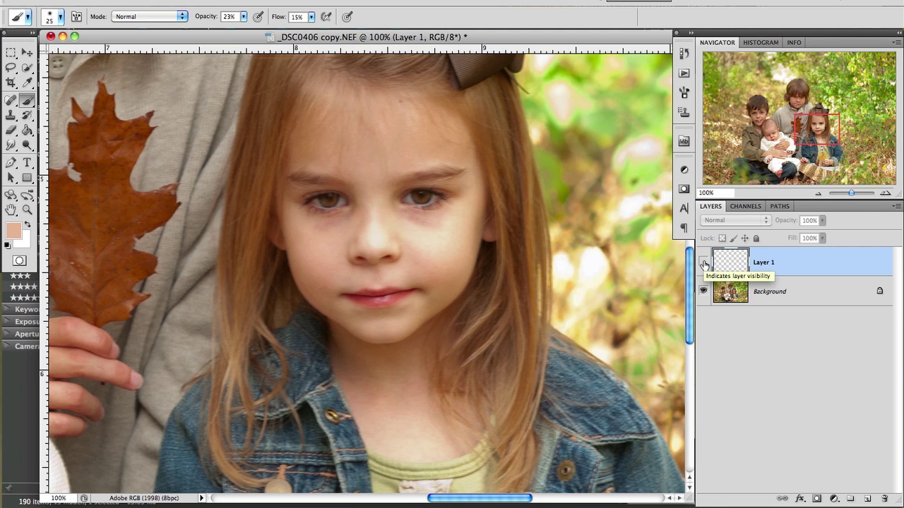
{"action": "left_click", "coordinate": [704, 263]}
{"action": "left_click", "coordinate": [705, 263]}
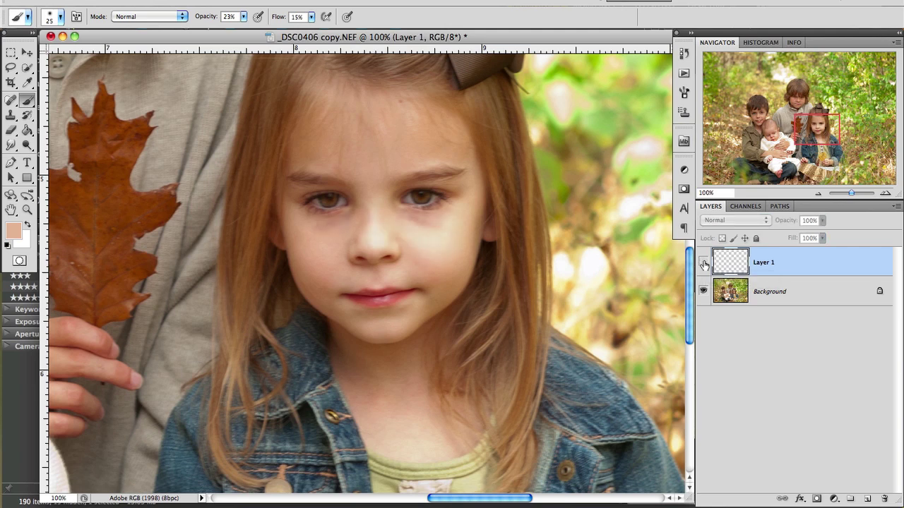
{"action": "left_click", "coordinate": [704, 263]}
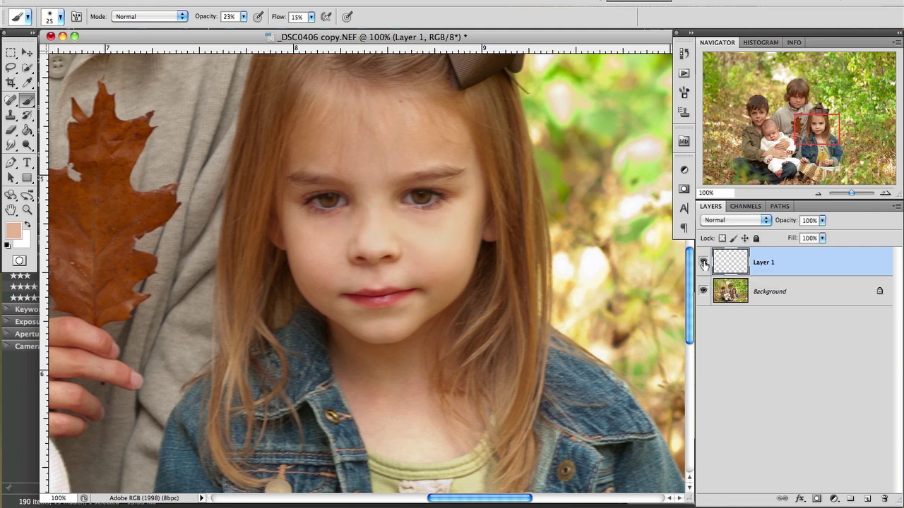
{"action": "left_click", "coordinate": [704, 263]}
{"action": "left_click", "coordinate": [704, 263]}
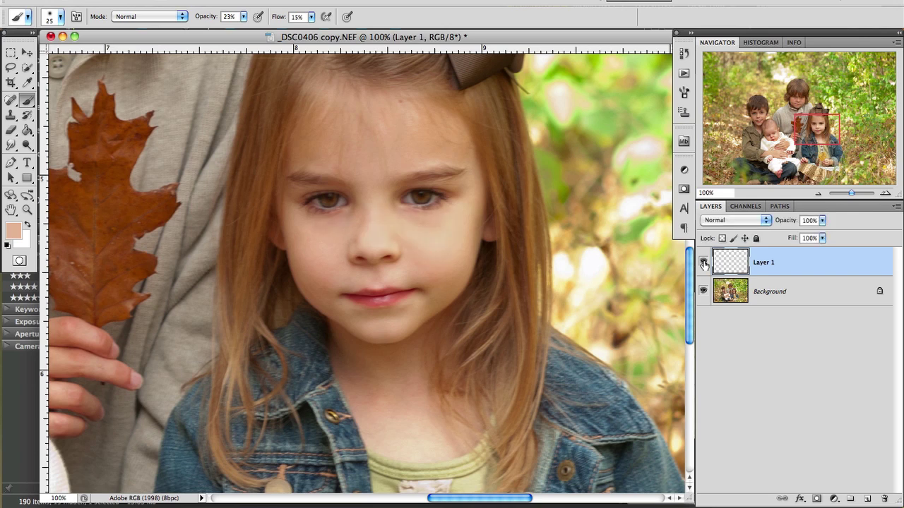
Step: Zoom out to frame the family, then zoom to 200% on the left boy's bright hair
{"action": "left_click", "coordinate": [817, 194]}
{"action": "left_click", "coordinate": [817, 193]}
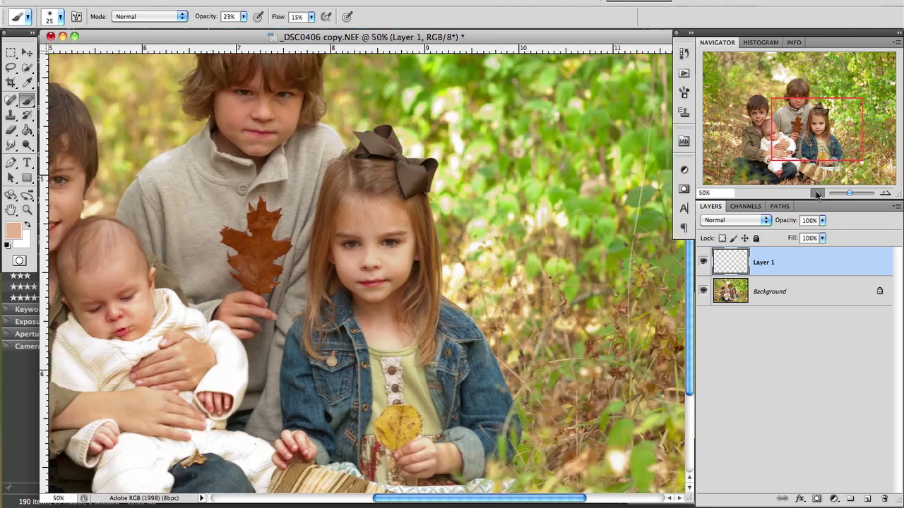
{"action": "left_click", "coordinate": [817, 194]}
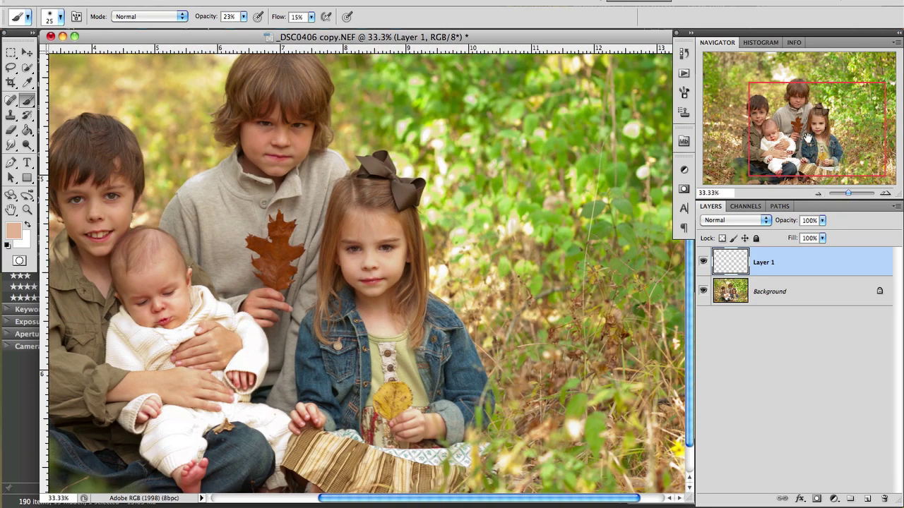
{"action": "left_click_drag", "start_coordinate": [809, 134], "coordinate": [782, 138]}
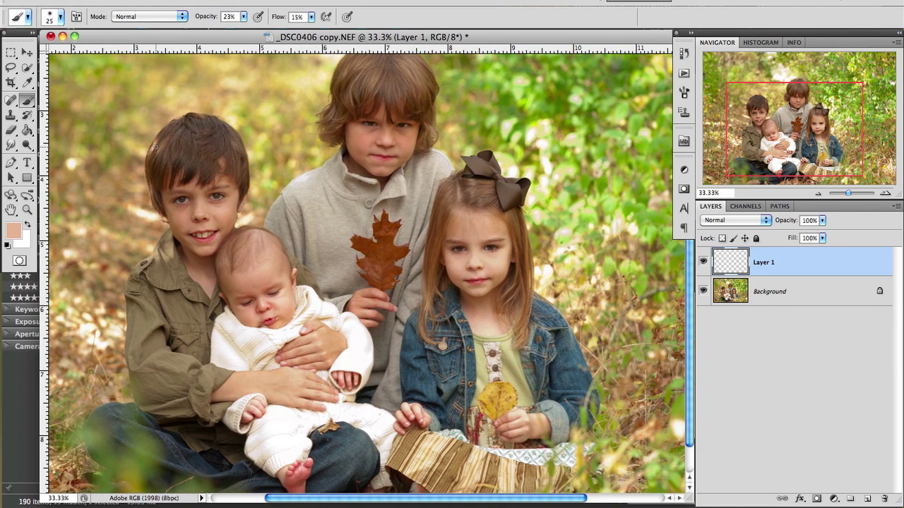
{"action": "left_click_drag", "start_coordinate": [746, 167], "coordinate": [727, 158]}
{"action": "left_click", "coordinate": [886, 193]}
{"action": "left_click", "coordinate": [886, 193]}
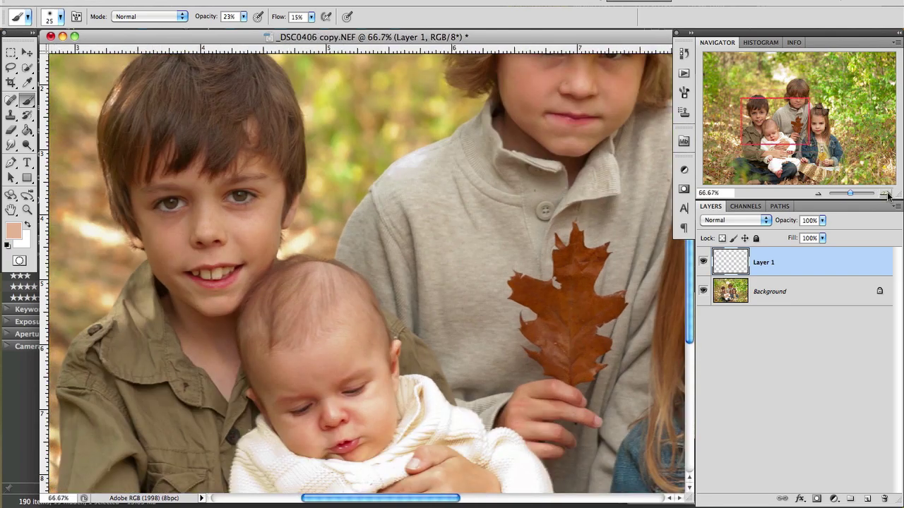
{"action": "left_click", "coordinate": [885, 193]}
{"action": "left_click", "coordinate": [886, 193]}
{"action": "left_click_drag", "start_coordinate": [775, 122], "coordinate": [753, 105]}
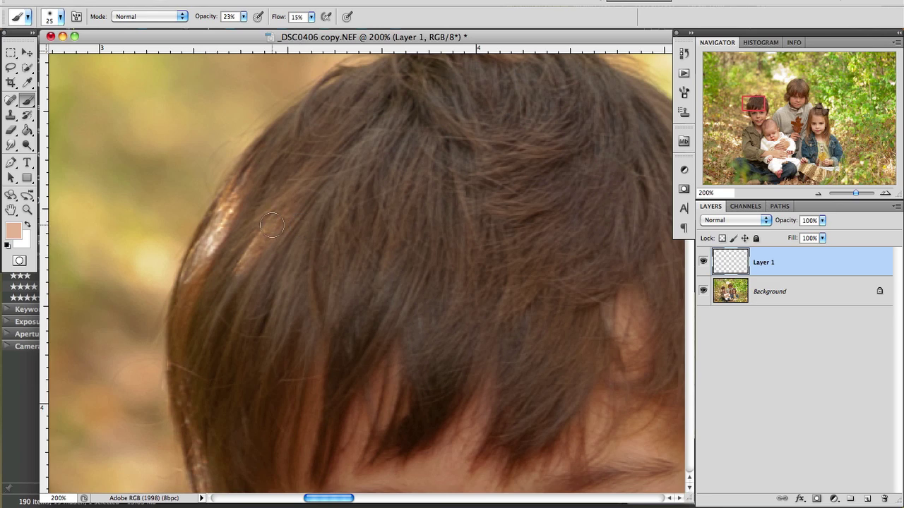
Step: Pick the Clone Stamp, enlarge the brush, sample darker hair on Background, and add Layer 2
{"action": "left_click", "coordinate": [800, 298]}
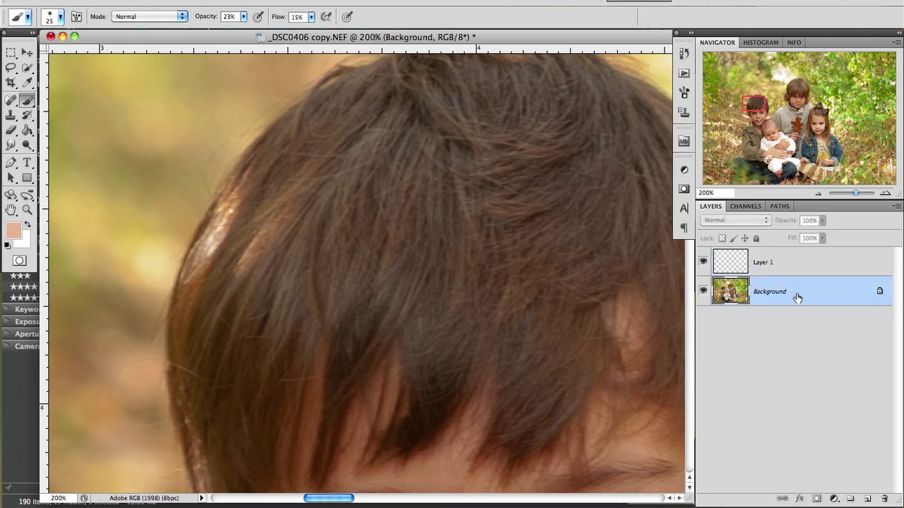
{"action": "left_click", "coordinate": [11, 116]}
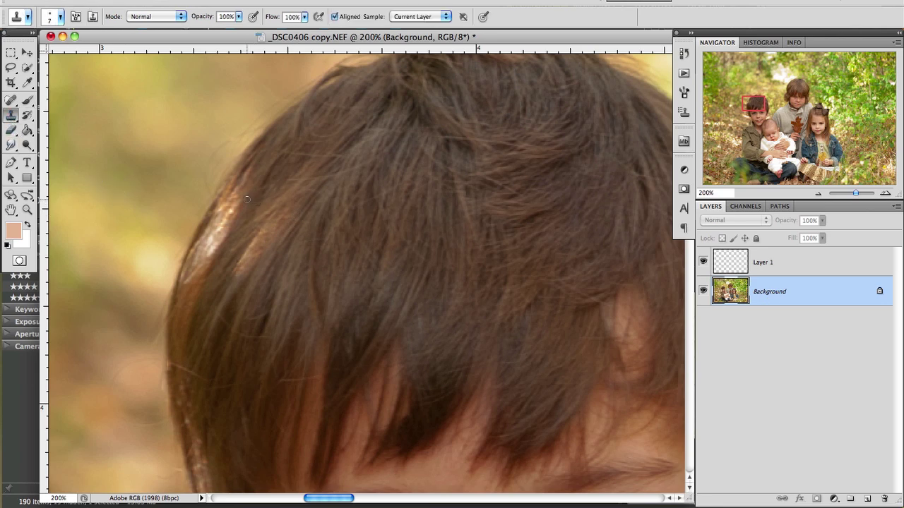
{"action": "key", "text": "bracketright"}
{"action": "left_click", "coordinate": [251, 206], "text": "alt"}
{"action": "left_click", "coordinate": [867, 501]}
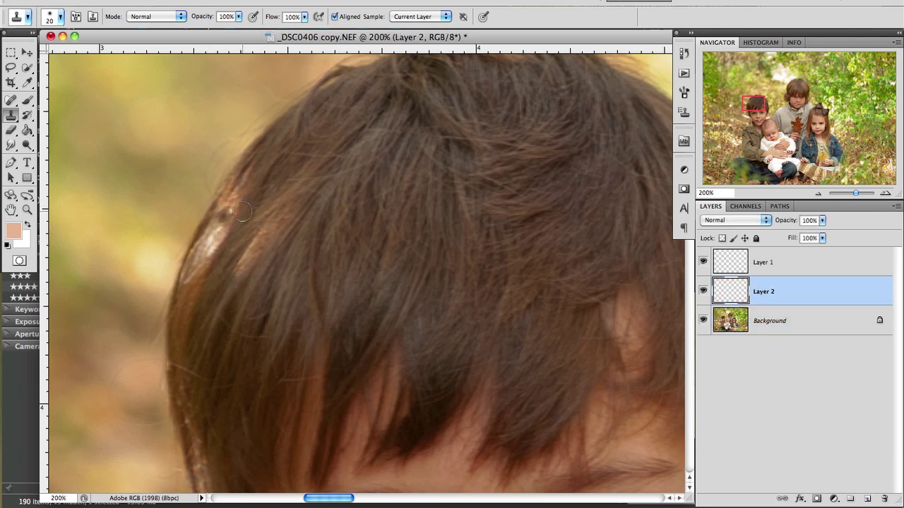
Step: Clone darker hair over the bright hair edge on Layer 2 in several strokes
{"action": "mouse_move", "coordinate": [238, 204]}
{"action": "left_mouse_down"}
{"action": "mouse_move", "coordinate": [203, 256]}
{"action": "mouse_move", "coordinate": [221, 212]}
{"action": "mouse_move", "coordinate": [209, 229]}
{"action": "left_mouse_up"}
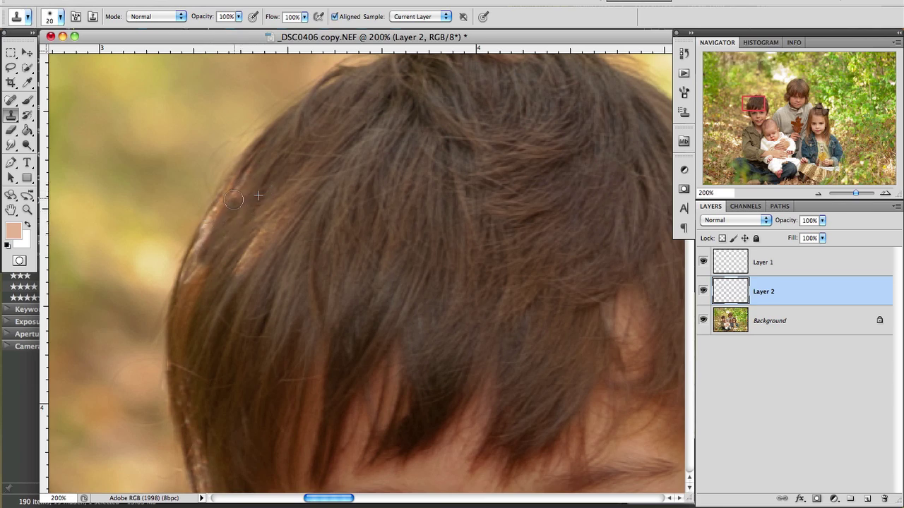
{"action": "left_click", "coordinate": [781, 324]}
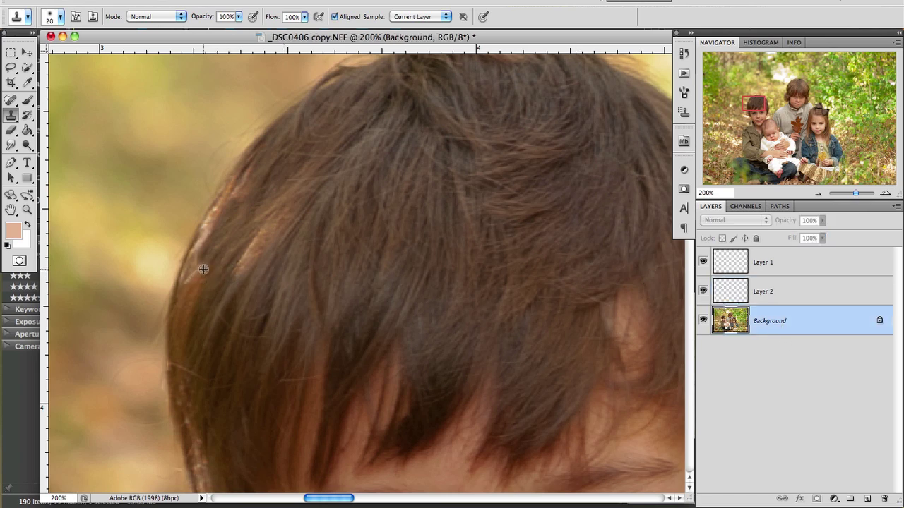
{"action": "left_click", "coordinate": [773, 299]}
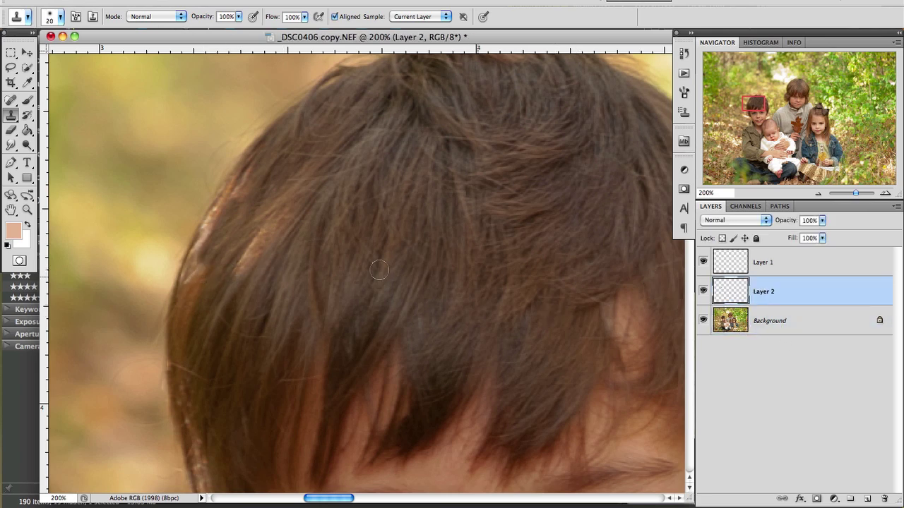
{"action": "mouse_move", "coordinate": [210, 238]}
{"action": "left_mouse_down"}
{"action": "mouse_move", "coordinate": [190, 279]}
{"action": "mouse_move", "coordinate": [203, 241]}
{"action": "left_mouse_up"}
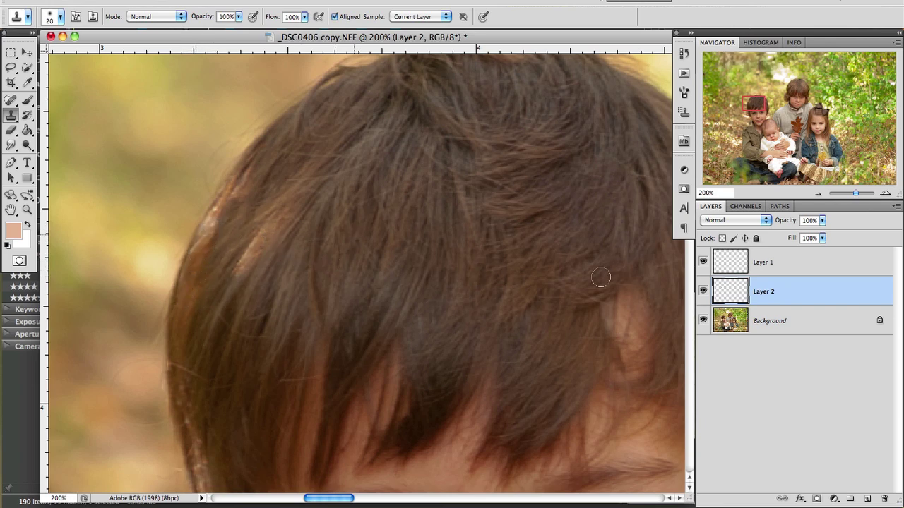
{"action": "left_click", "coordinate": [776, 323]}
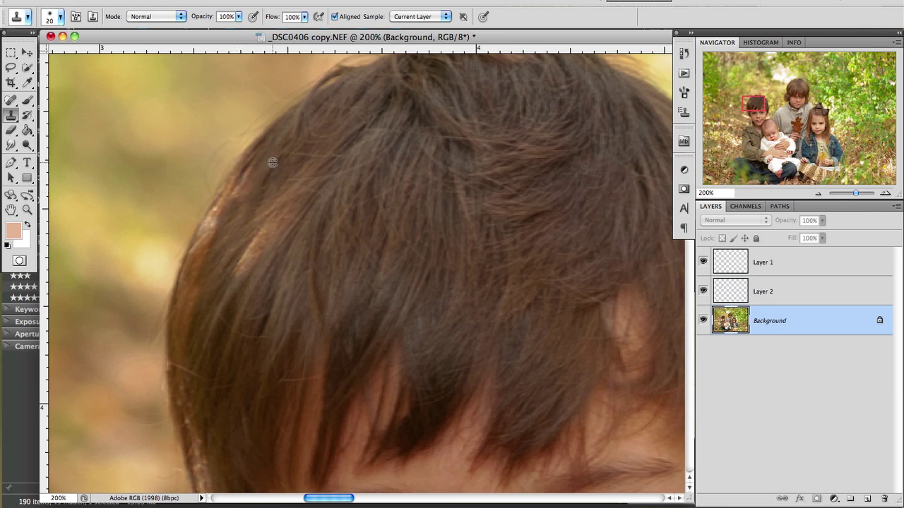
{"action": "left_click", "coordinate": [734, 291]}
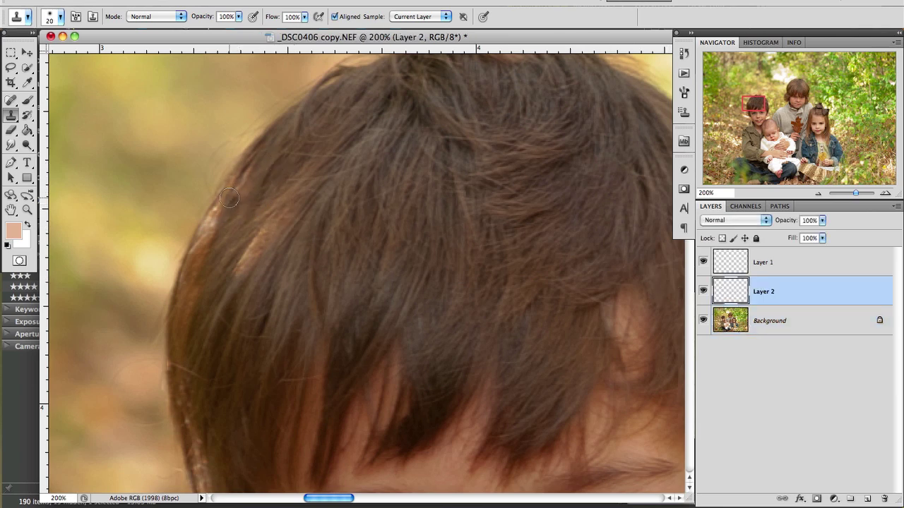
{"action": "mouse_move", "coordinate": [216, 210]}
{"action": "left_mouse_down"}
{"action": "mouse_move", "coordinate": [206, 235]}
{"action": "mouse_move", "coordinate": [260, 164]}
{"action": "mouse_move", "coordinate": [208, 254]}
{"action": "left_mouse_up"}
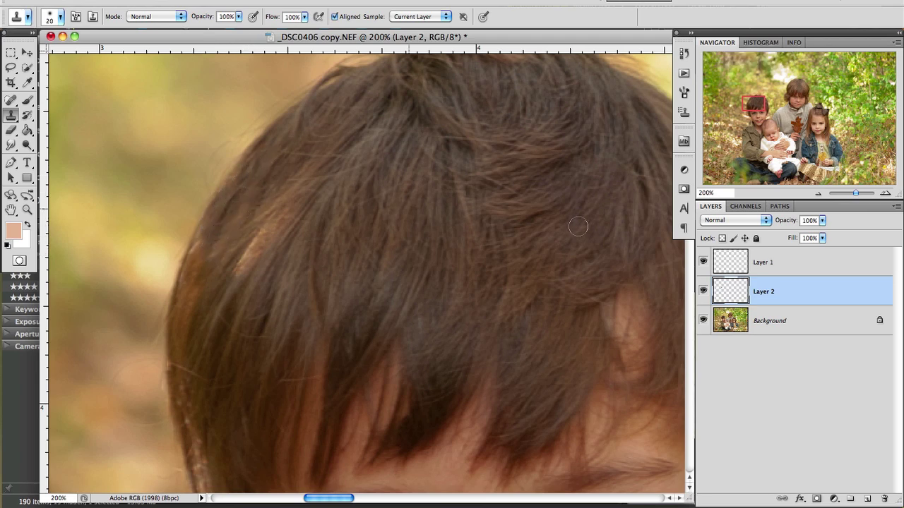
Step: Zoom out and toggle Layer 2's visibility to compare the hair retouch with the original
{"action": "left_click", "coordinate": [818, 193]}
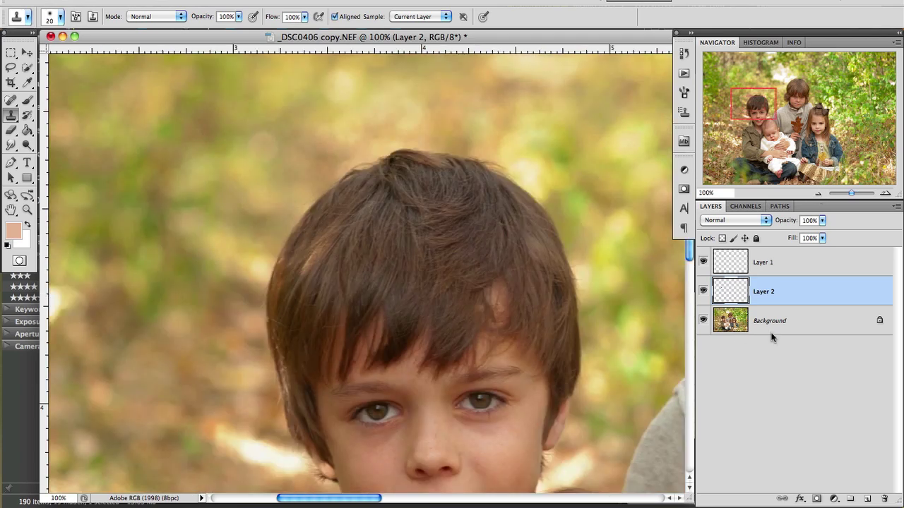
{"action": "left_click", "coordinate": [703, 291]}
{"action": "left_click", "coordinate": [703, 291]}
{"action": "left_click", "coordinate": [703, 291]}
{"action": "left_click", "coordinate": [703, 291]}
{"action": "left_click", "coordinate": [702, 291]}
{"action": "left_click", "coordinate": [703, 291]}
Step: Sample darker hair on Background, clone over the remaining light streak on Layer 2, and compare again
{"action": "left_click", "coordinate": [832, 319]}
{"action": "left_click", "coordinate": [885, 192]}
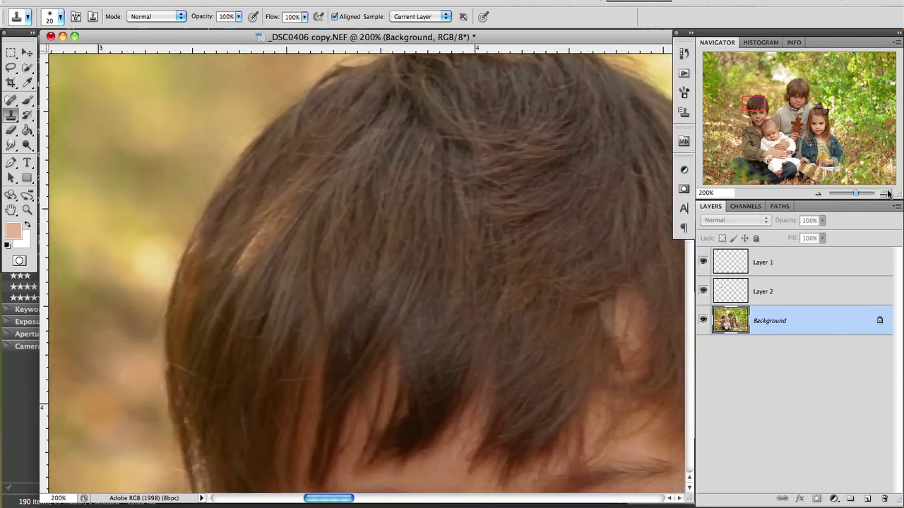
{"action": "left_click", "coordinate": [294, 230], "text": "alt"}
{"action": "left_click", "coordinate": [782, 297]}
{"action": "mouse_move", "coordinate": [268, 234]}
{"action": "left_mouse_down"}
{"action": "mouse_move", "coordinate": [238, 271]}
{"action": "mouse_move", "coordinate": [282, 214]}
{"action": "left_mouse_up"}
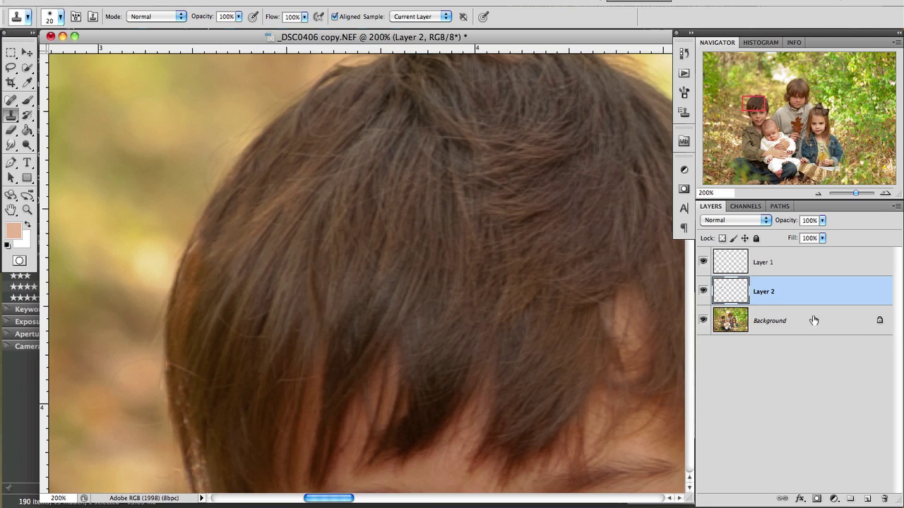
{"action": "left_click", "coordinate": [704, 292]}
{"action": "left_click", "coordinate": [704, 292]}
{"action": "left_click", "coordinate": [703, 291]}
{"action": "left_click", "coordinate": [703, 292]}
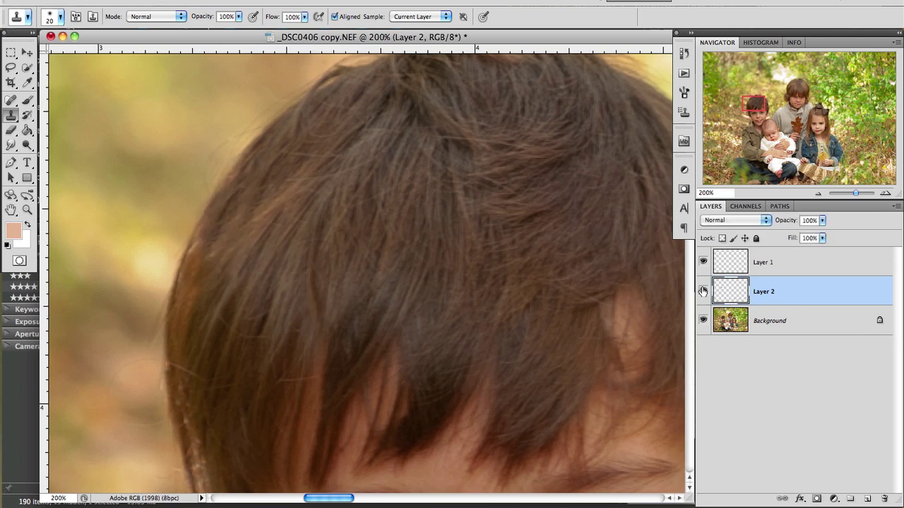
Step: Zoom out to show all four children and select the Background layer
{"action": "left_click", "coordinate": [817, 195]}
{"action": "left_click", "coordinate": [817, 195]}
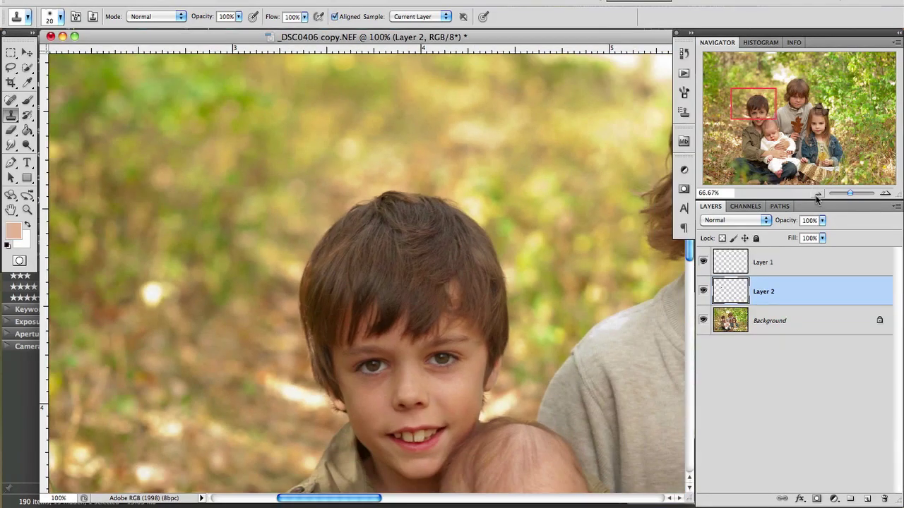
{"action": "left_click", "coordinate": [817, 195]}
{"action": "left_click", "coordinate": [817, 195]}
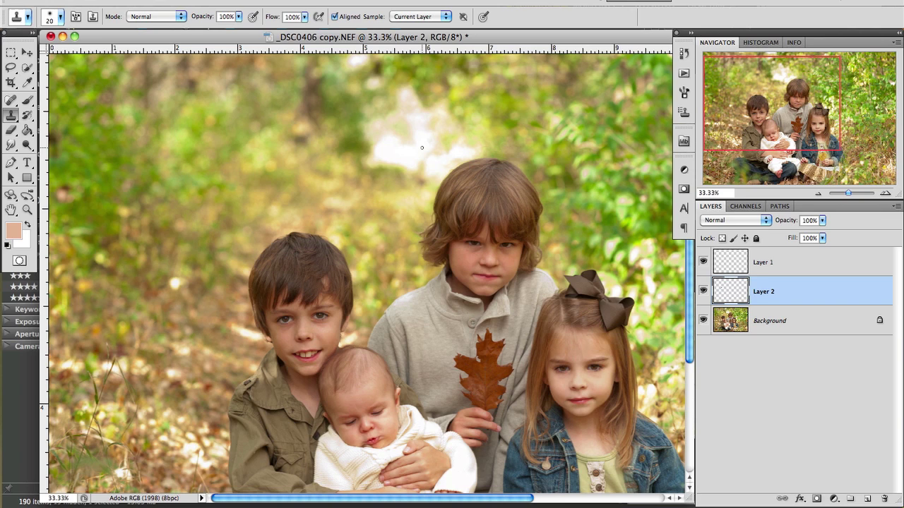
{"action": "left_click", "coordinate": [799, 326]}
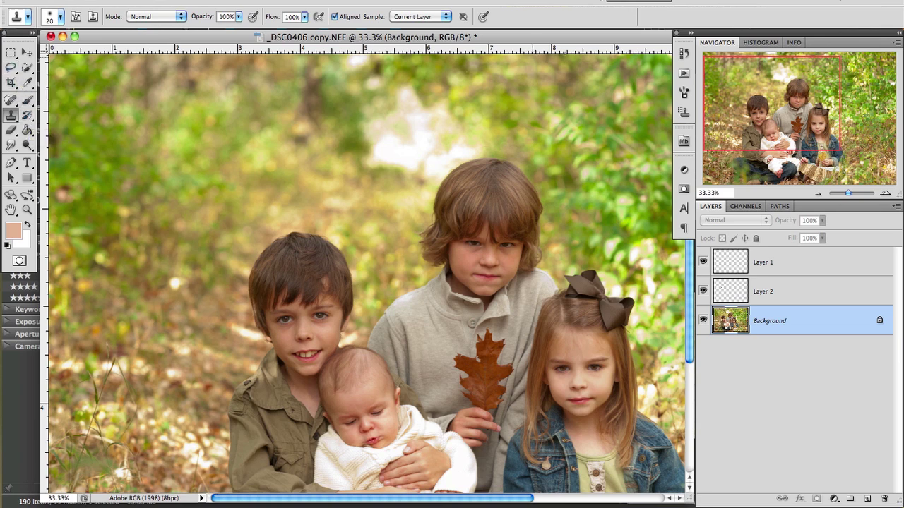
Step: Create Snapshot 1 in the History panel, then collapse the panel
{"action": "left_click", "coordinate": [684, 54]}
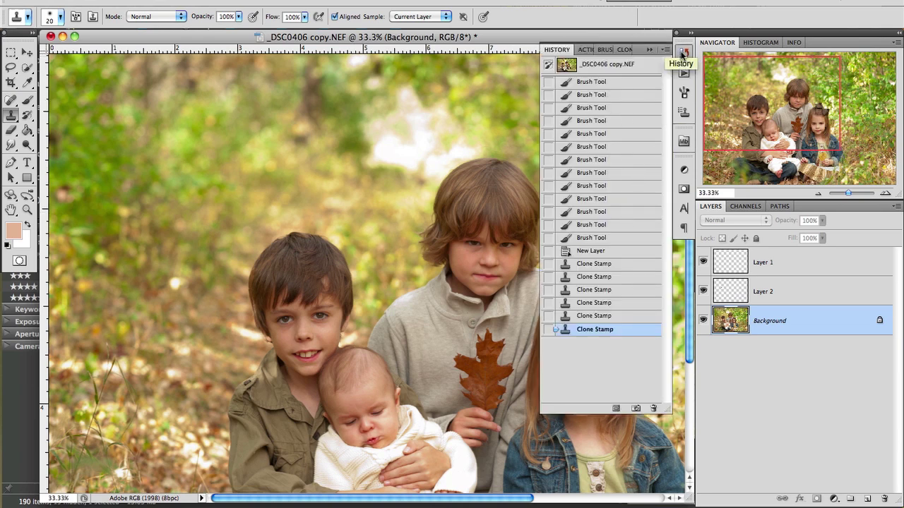
{"action": "left_click", "coordinate": [636, 409]}
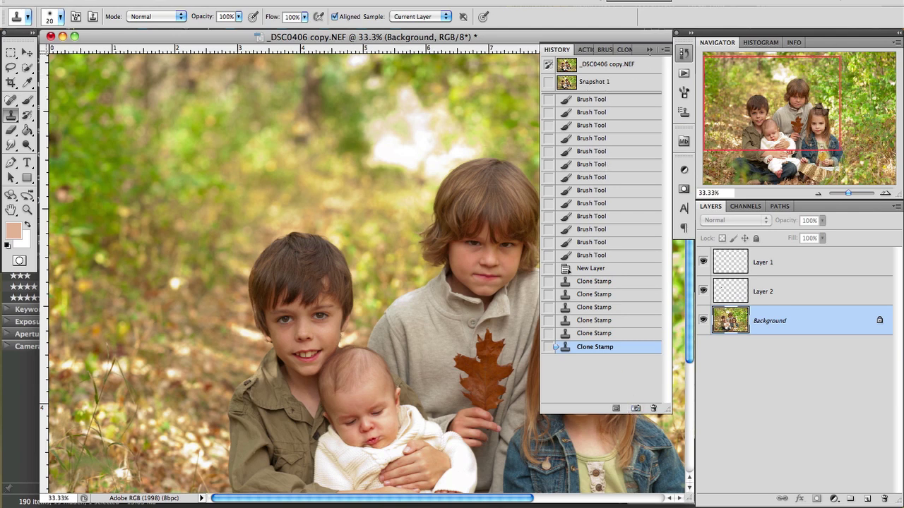
{"action": "left_click", "coordinate": [649, 50]}
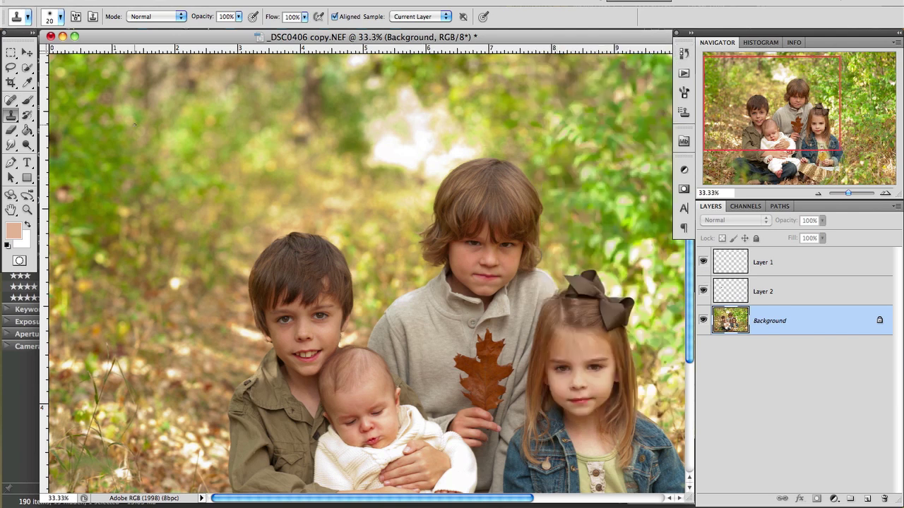
Step: Lasso the bright patch above the tallest boy's head and Content-Aware fill it with foliage
{"action": "left_click", "coordinate": [10, 69]}
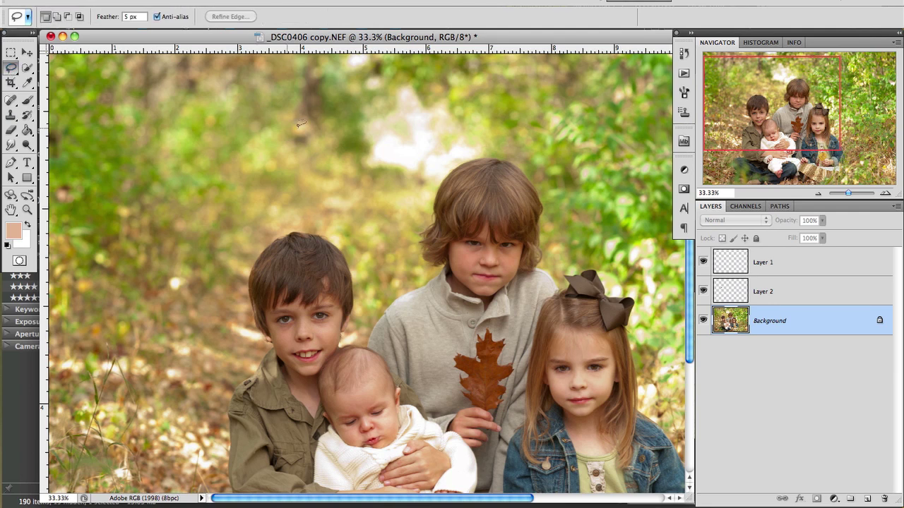
{"action": "mouse_move", "coordinate": [475, 150]}
{"action": "left_mouse_down"}
{"action": "mouse_move", "coordinate": [424, 185]}
{"action": "mouse_move", "coordinate": [368, 168]}
{"action": "mouse_move", "coordinate": [367, 106]}
{"action": "left_mouse_up"}
{"action": "mouse_move", "coordinate": [420, 73]}
{"action": "left_mouse_down"}
{"action": "mouse_move", "coordinate": [486, 130]}
{"action": "mouse_move", "coordinate": [489, 149]}
{"action": "mouse_move", "coordinate": [489, 141]}
{"action": "left_mouse_up"}
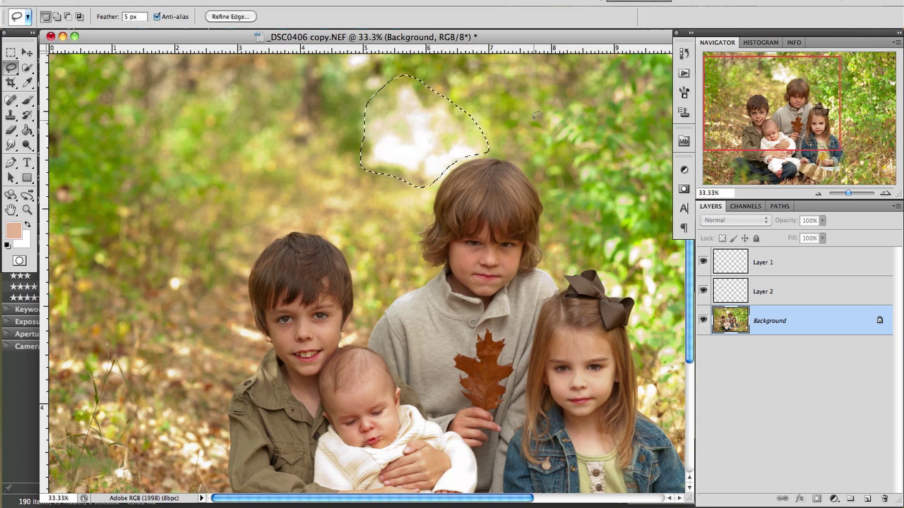
{"action": "key", "text": "shift+BackSpace"}
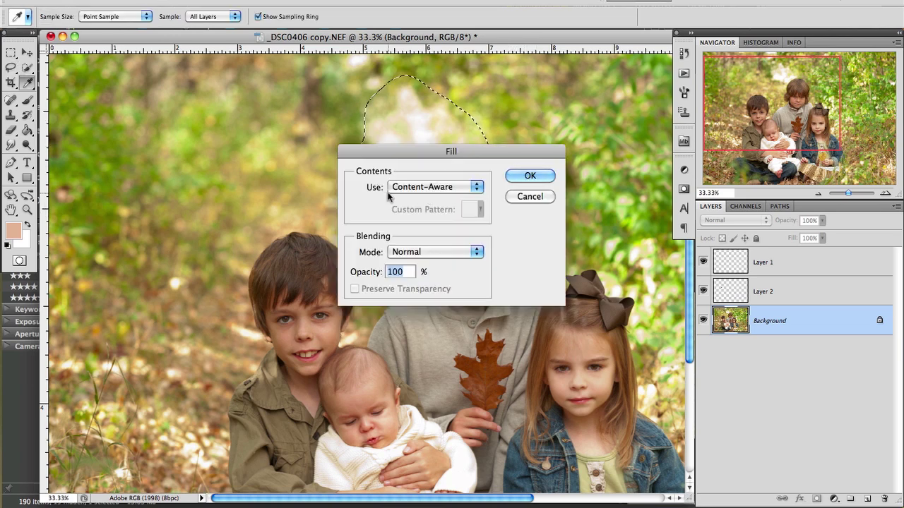
{"action": "left_click", "coordinate": [519, 179]}
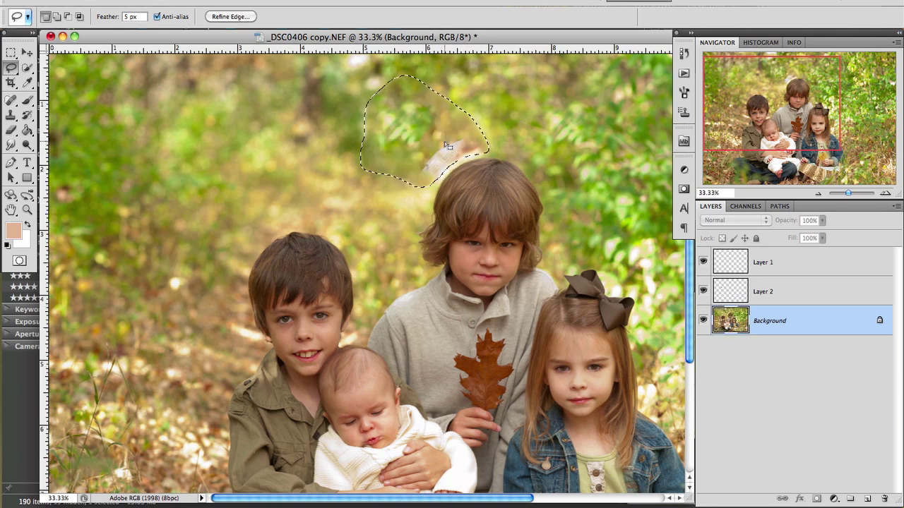
{"action": "left_click", "coordinate": [387, 186]}
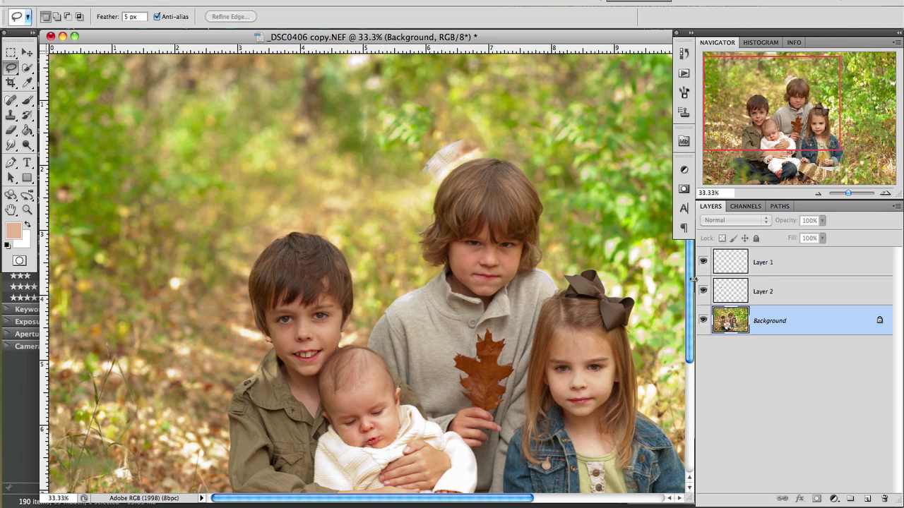
{"action": "left_click", "coordinate": [684, 53]}
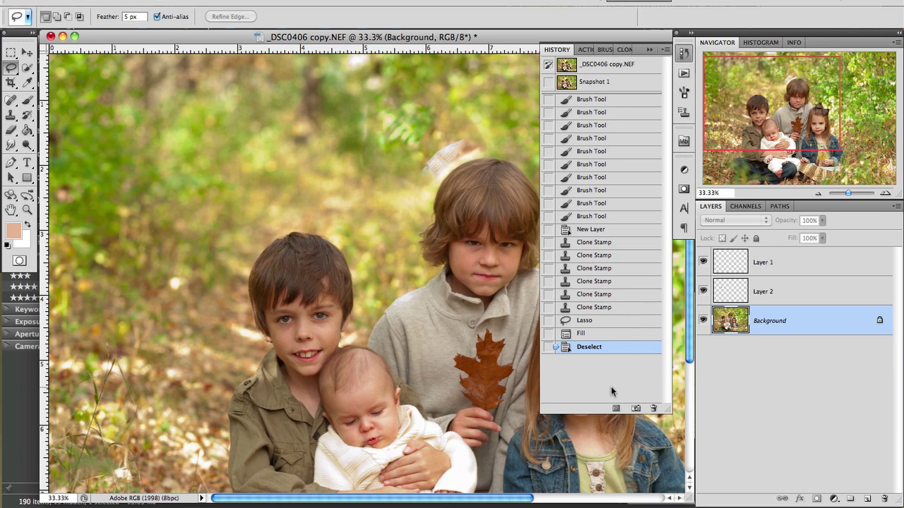
{"action": "left_click", "coordinate": [632, 83]}
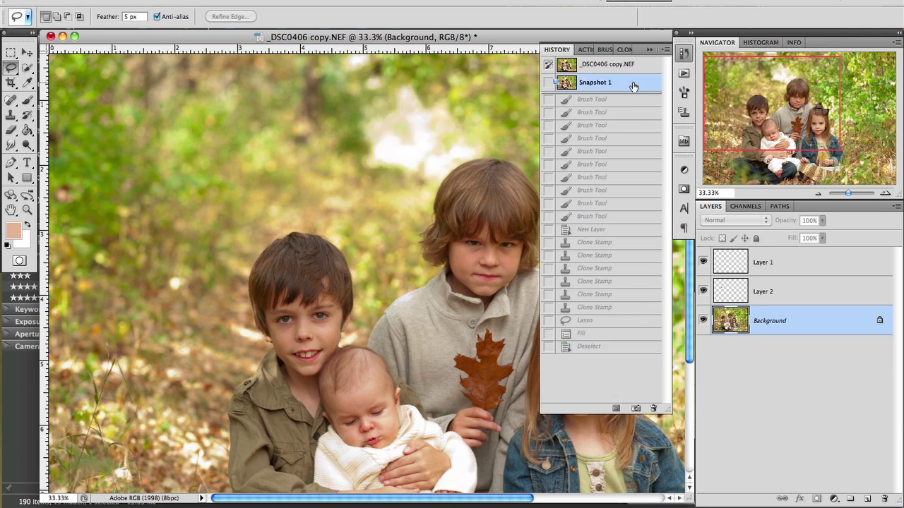
{"action": "left_click", "coordinate": [614, 349]}
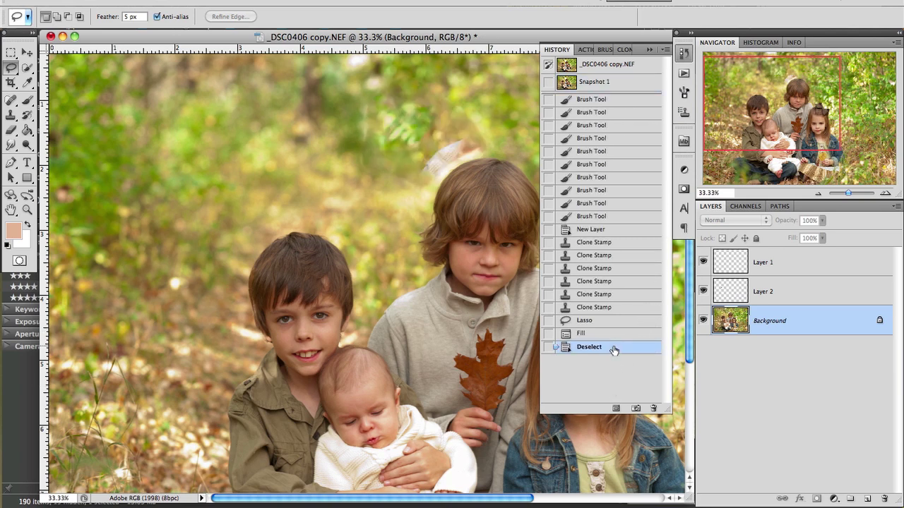
{"action": "left_click", "coordinate": [619, 86]}
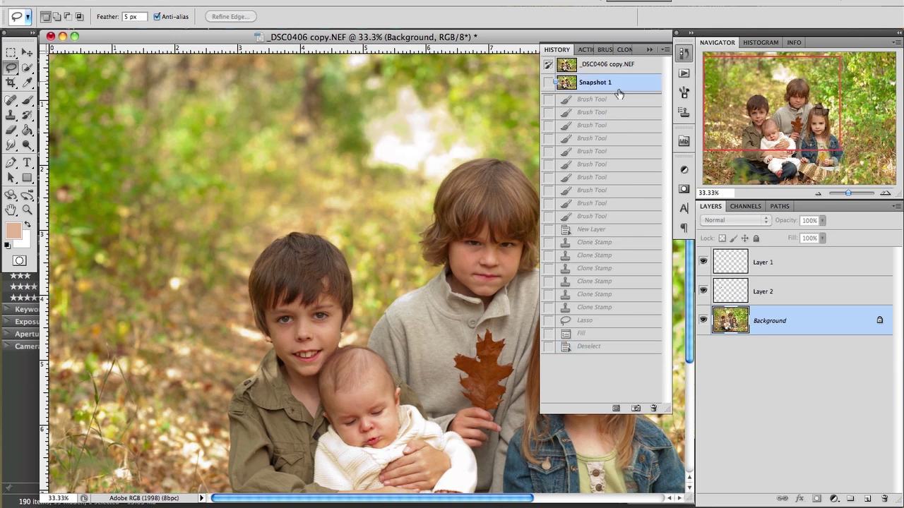
{"action": "left_click", "coordinate": [616, 348]}
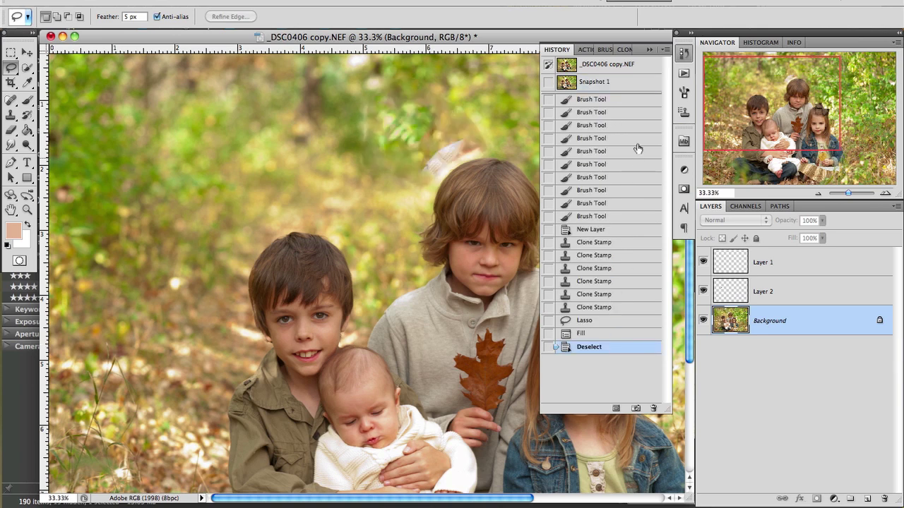
{"action": "left_click", "coordinate": [649, 50]}
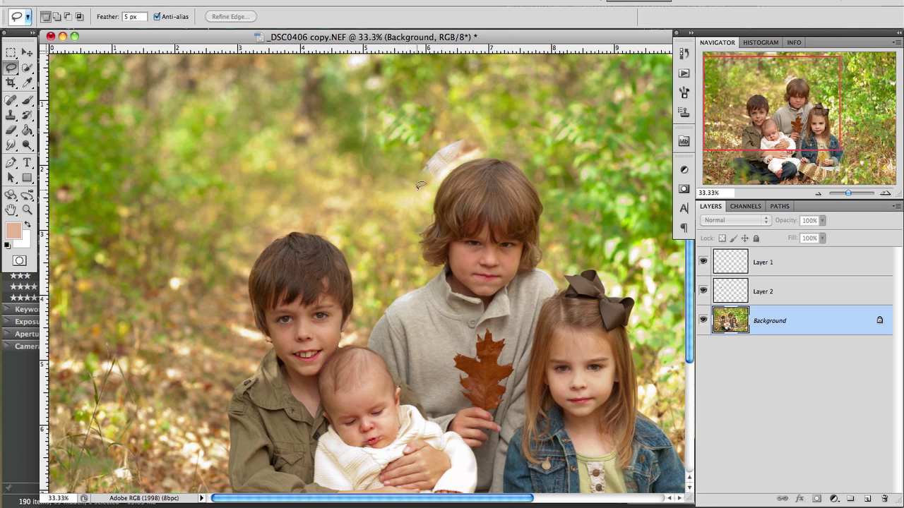
Step: Lasso the leftover bright streak near the hair, Content-Aware fill it, and deselect
{"action": "left_click_drag", "start_coordinate": [417, 185], "coordinate": [344, 139]}
{"action": "left_click_drag", "start_coordinate": [421, 185], "coordinate": [424, 187]}
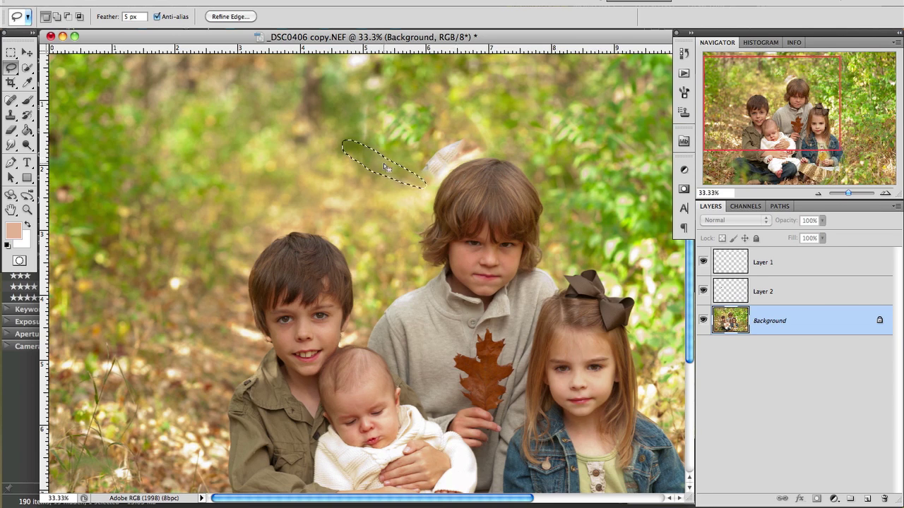
{"action": "key", "text": "shift+BackSpace"}
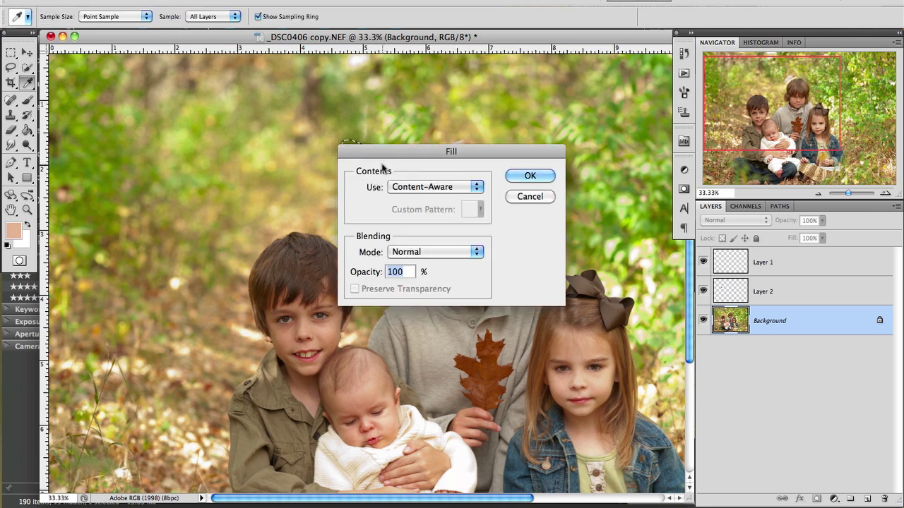
{"action": "left_click", "coordinate": [521, 175]}
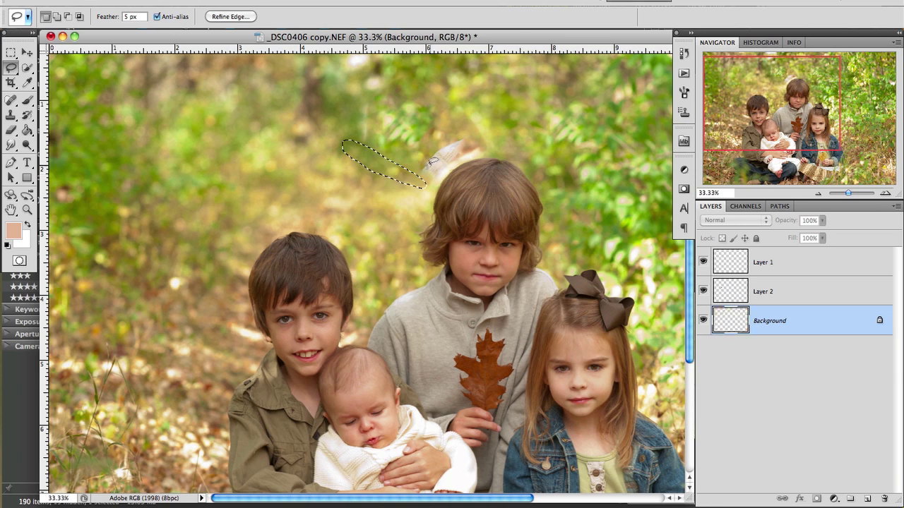
{"action": "key", "text": "super+d"}
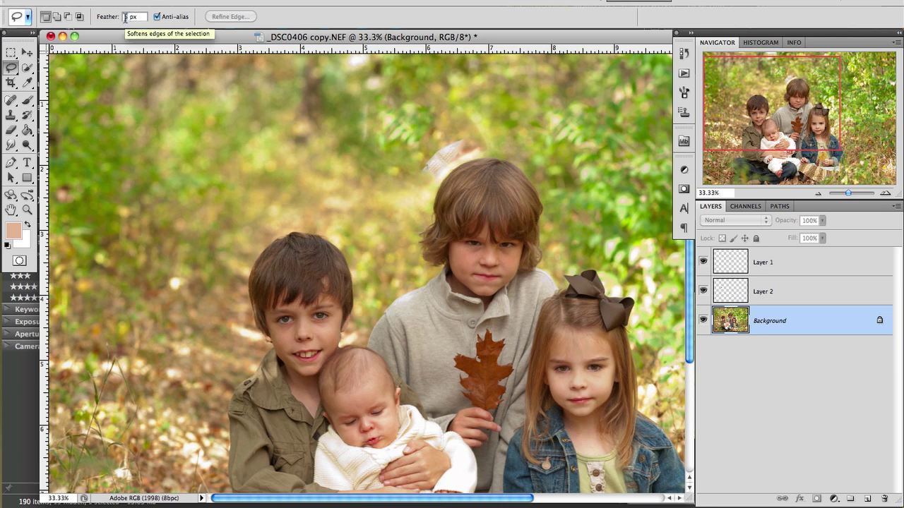
Step: Content-Aware fill another bright area above the boy's hair and deselect
{"action": "type", "text": "0"}
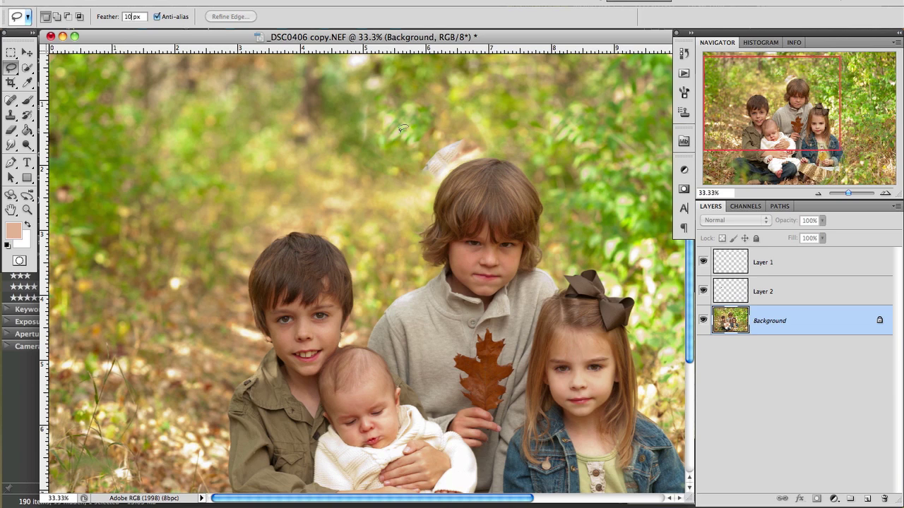
{"action": "left_click_drag", "start_coordinate": [495, 151], "coordinate": [480, 150]}
{"action": "mouse_move", "coordinate": [437, 74]}
{"action": "left_mouse_down"}
{"action": "mouse_move", "coordinate": [472, 102]}
{"action": "mouse_move", "coordinate": [493, 147]}
{"action": "mouse_move", "coordinate": [489, 138]}
{"action": "left_mouse_up"}
{"action": "key", "text": "shift+BackSpace"}
{"action": "left_click", "coordinate": [523, 175]}
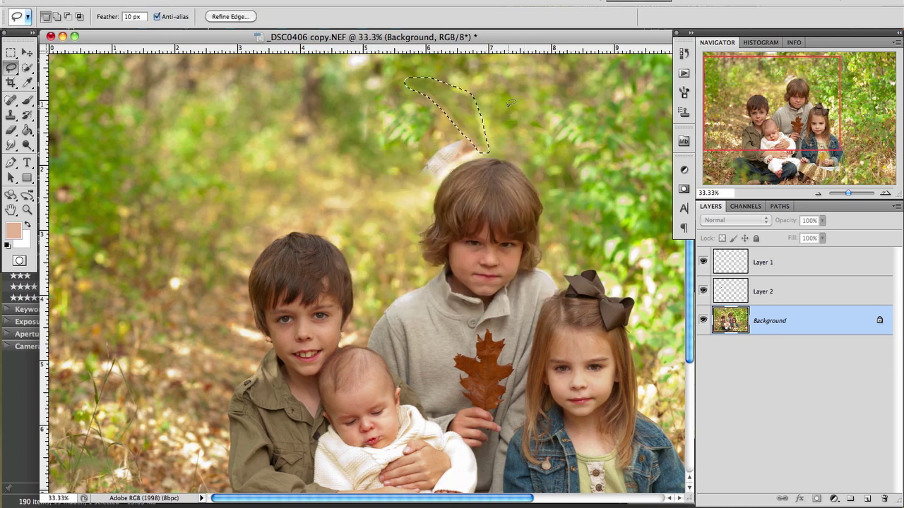
{"action": "key", "text": "ctrl+d"}
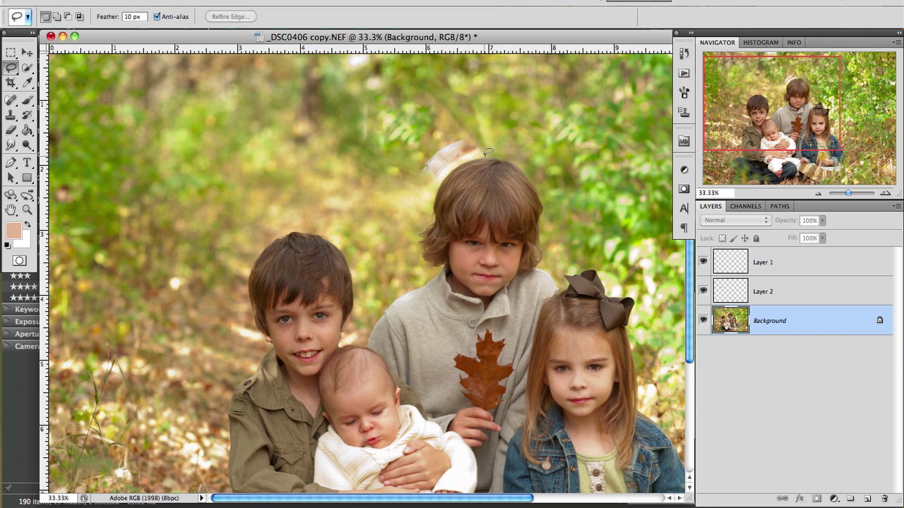
Step: Outline the white smudge above the boy's hair, Content-Aware fill it, and deselect
{"action": "mouse_move", "coordinate": [487, 158]}
{"action": "left_mouse_down"}
{"action": "mouse_move", "coordinate": [435, 181]}
{"action": "mouse_move", "coordinate": [418, 174]}
{"action": "left_mouse_up"}
{"action": "mouse_move", "coordinate": [452, 129]}
{"action": "left_mouse_down"}
{"action": "mouse_move", "coordinate": [482, 131]}
{"action": "mouse_move", "coordinate": [488, 157]}
{"action": "left_mouse_up"}
{"action": "key", "text": "BackSpace"}
{"action": "left_click", "coordinate": [521, 174]}
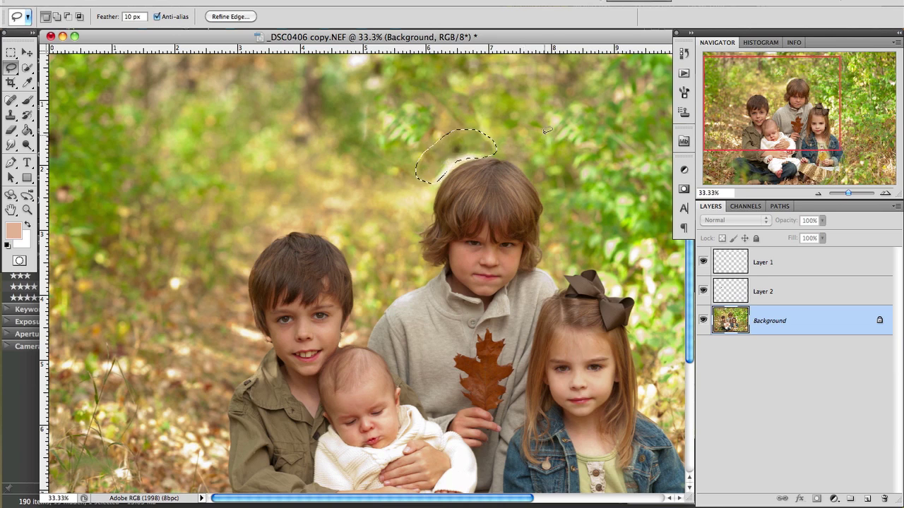
{"action": "key", "text": "super+d"}
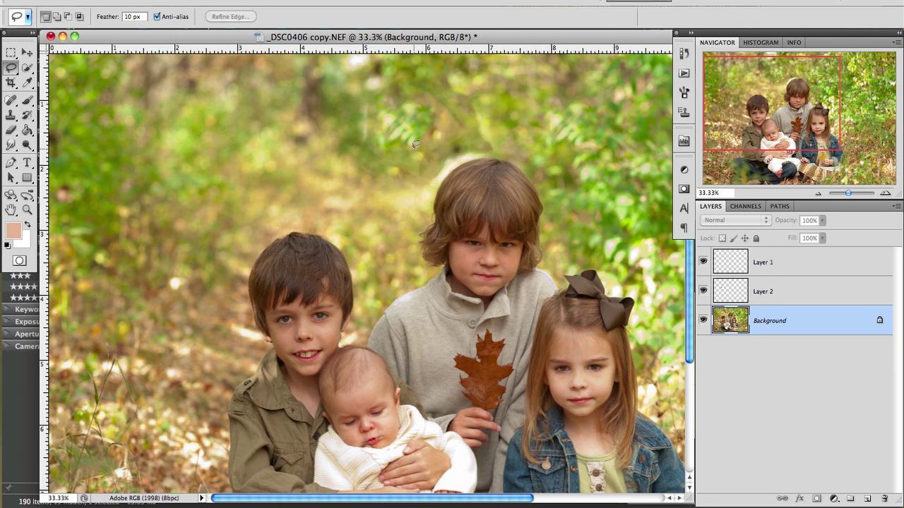
Step: Use the Patch Tool to replace the blotchy foliage above the older boy's head with clean nearby foliage
{"action": "scroll", "coordinate": [519, 143], "scroll_direction": "up", "scroll_amount": 2}
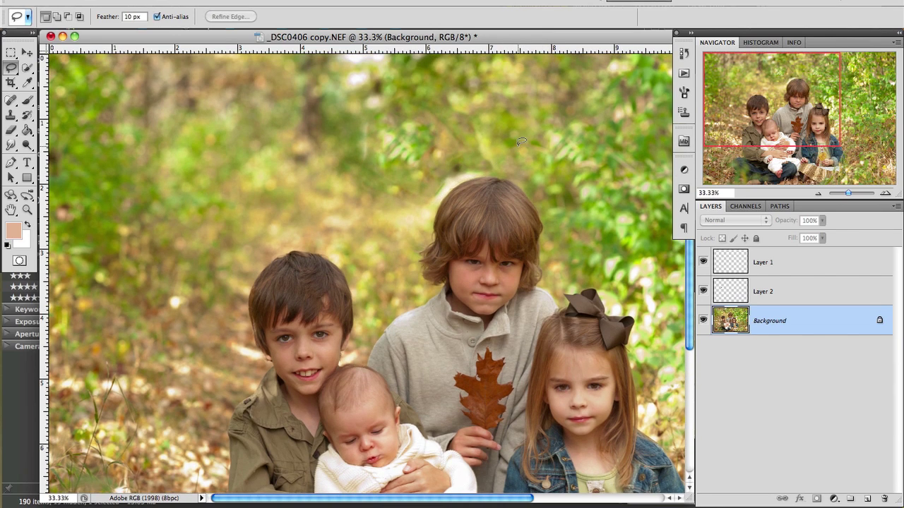
{"action": "left_click", "coordinate": [10, 100]}
{"action": "left_click", "coordinate": [62, 123]}
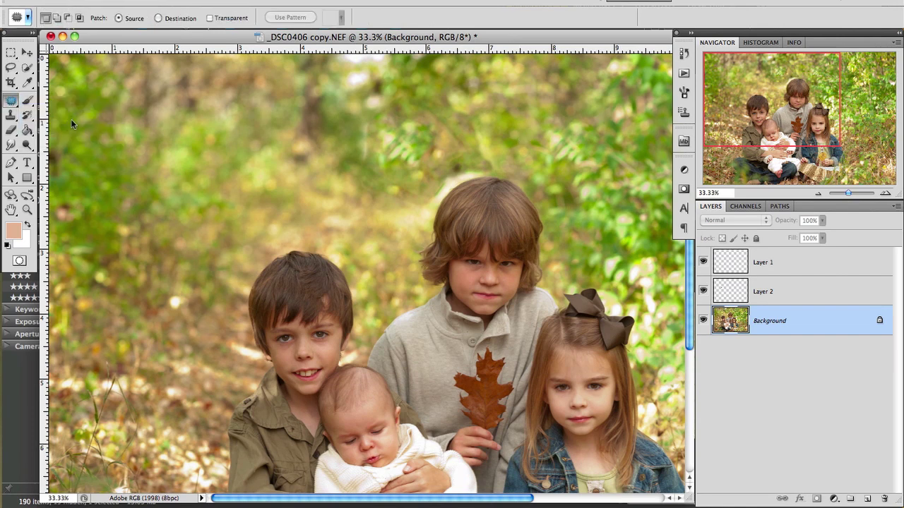
{"action": "mouse_move", "coordinate": [430, 209]}
{"action": "left_mouse_down"}
{"action": "mouse_move", "coordinate": [501, 165]}
{"action": "mouse_move", "coordinate": [480, 120]}
{"action": "mouse_move", "coordinate": [456, 107]}
{"action": "mouse_move", "coordinate": [362, 98]}
{"action": "mouse_move", "coordinate": [332, 115]}
{"action": "mouse_move", "coordinate": [341, 162]}
{"action": "mouse_move", "coordinate": [378, 190]}
{"action": "mouse_move", "coordinate": [429, 208]}
{"action": "left_mouse_up"}
{"action": "left_click_drag", "start_coordinate": [371, 188], "coordinate": [306, 152]}
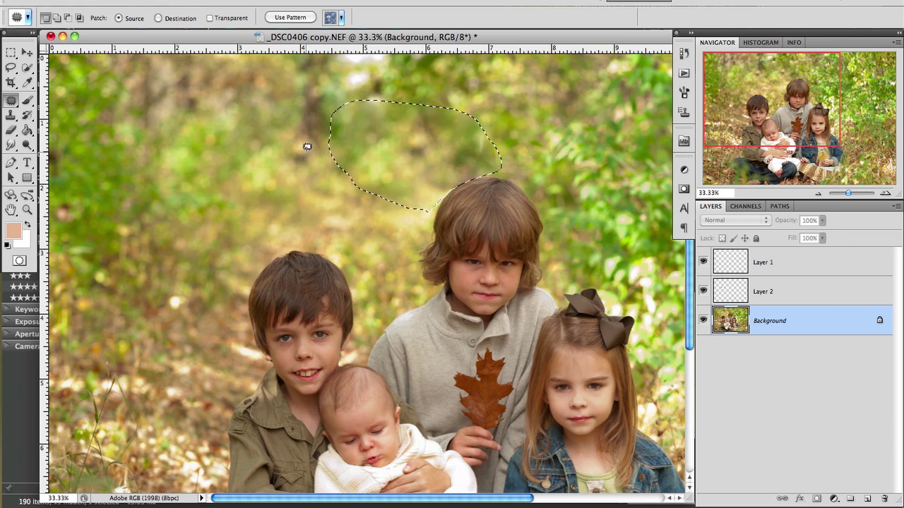
{"action": "left_click", "coordinate": [366, 206]}
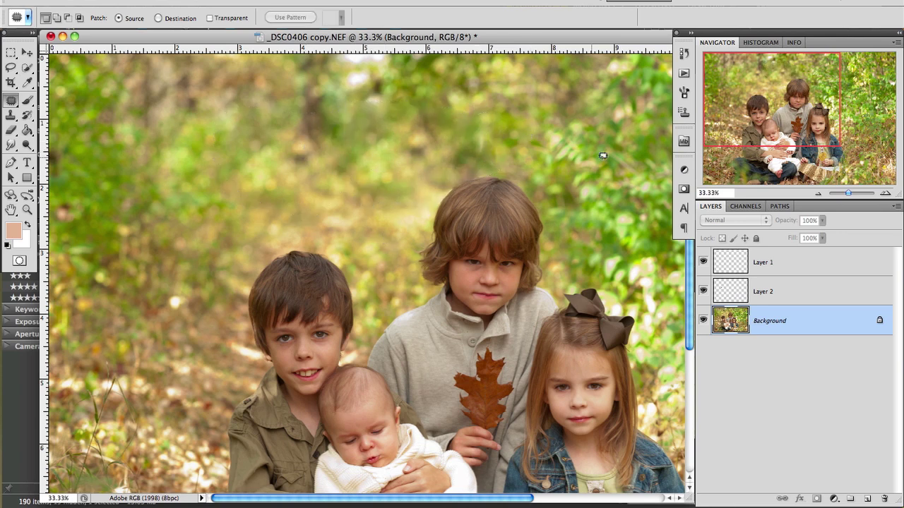
Step: Inspect the patched background up close, then save the current state as Snapshot 2
{"action": "left_click", "coordinate": [885, 193]}
{"action": "left_click", "coordinate": [886, 194]}
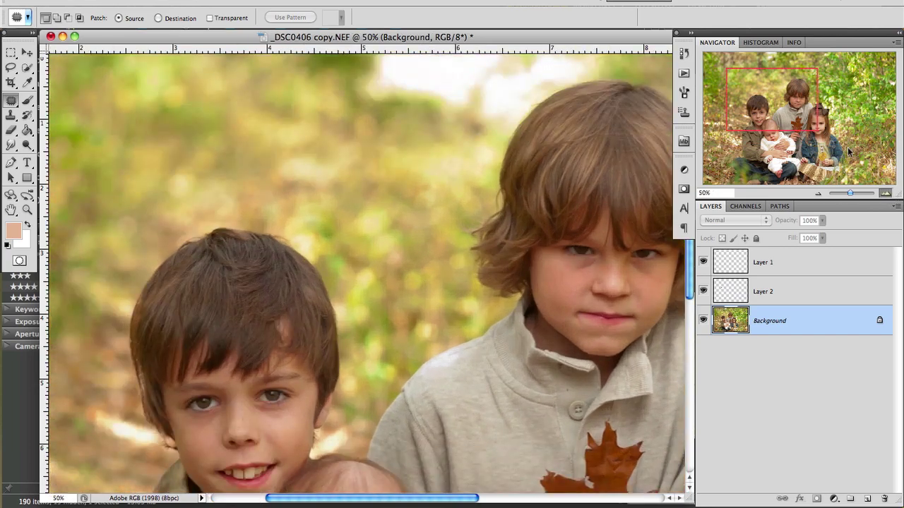
{"action": "left_click_drag", "start_coordinate": [783, 106], "coordinate": [798, 91]}
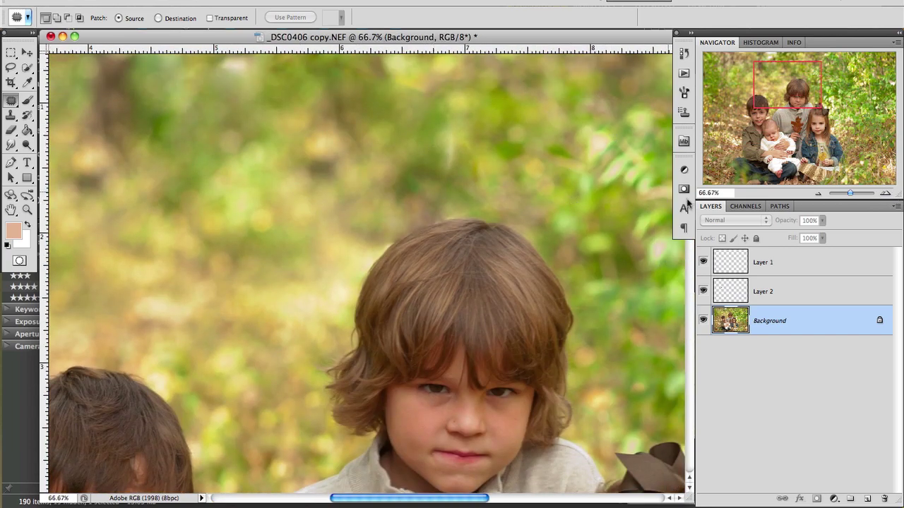
{"action": "left_click", "coordinate": [818, 195]}
{"action": "left_click", "coordinate": [818, 195]}
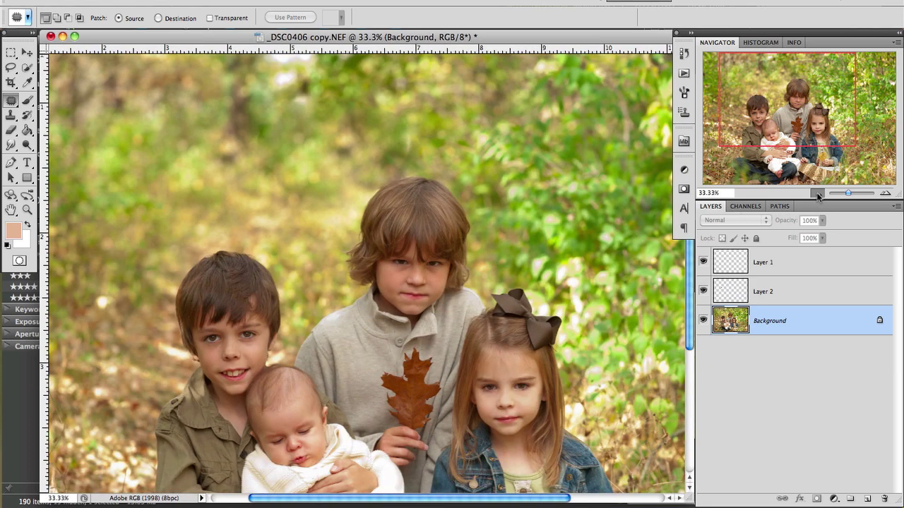
{"action": "left_click", "coordinate": [818, 195]}
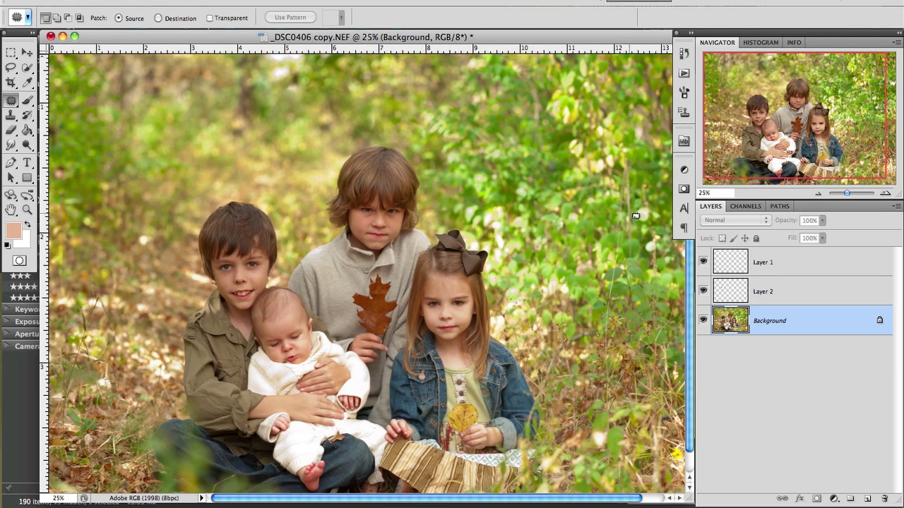
{"action": "left_click", "coordinate": [684, 53]}
{"action": "left_click", "coordinate": [635, 408]}
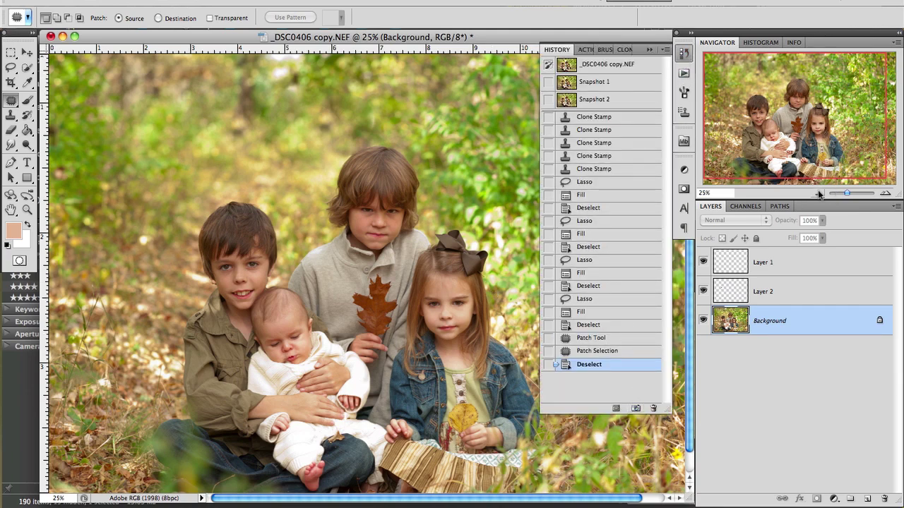
Step: Switch between Snapshot 1 and Snapshot 2 to compare, then zoom out to the whole photo
{"action": "left_click", "coordinate": [885, 193]}
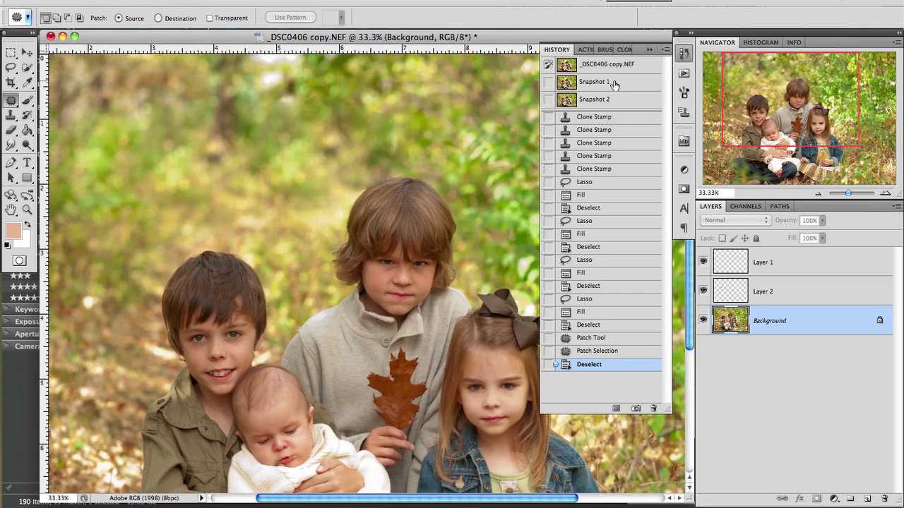
{"action": "left_click", "coordinate": [613, 83]}
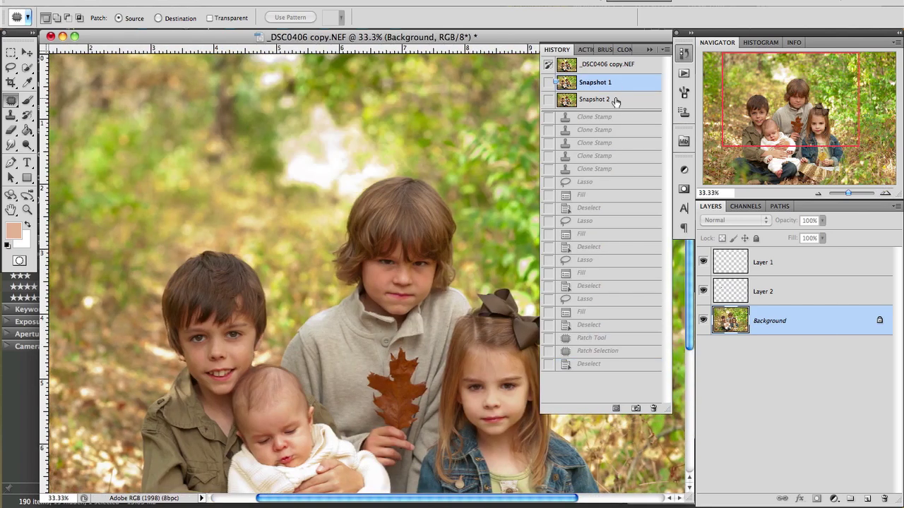
{"action": "left_click", "coordinate": [615, 101]}
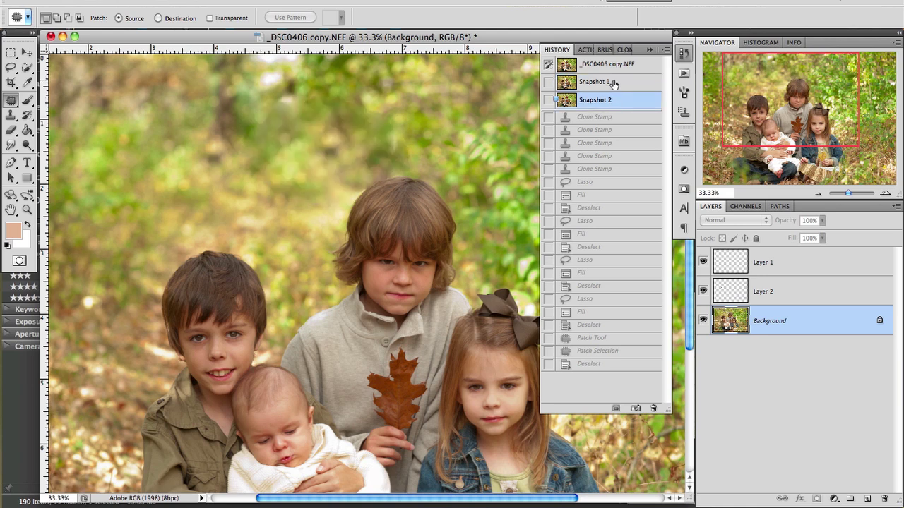
{"action": "left_click", "coordinate": [614, 82]}
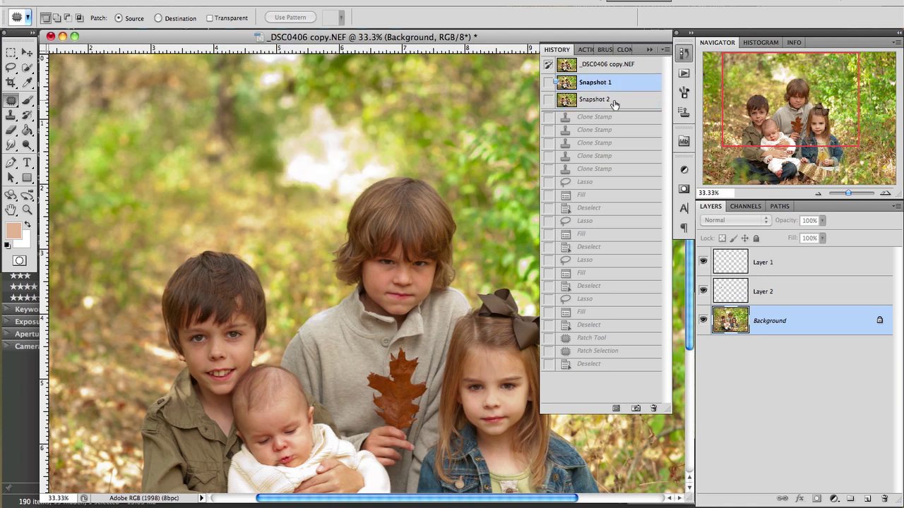
{"action": "left_click", "coordinate": [615, 101]}
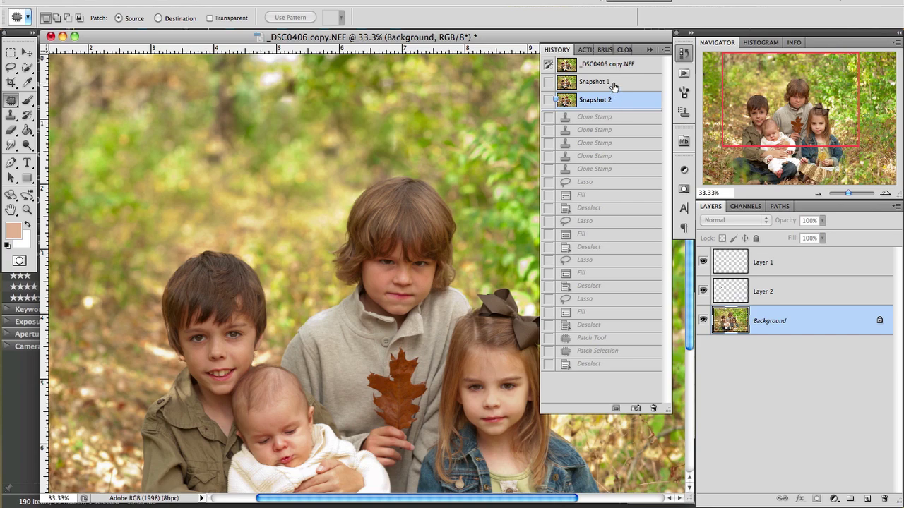
{"action": "left_click", "coordinate": [818, 193]}
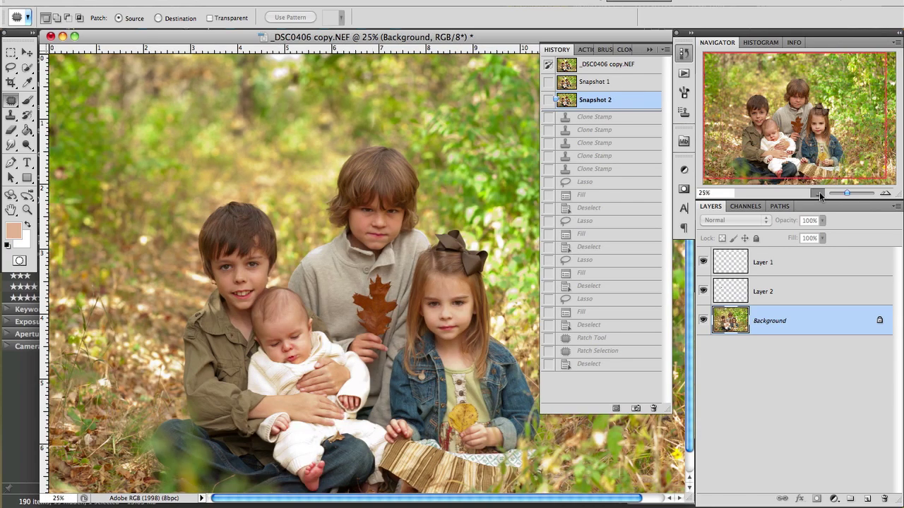
{"action": "left_click", "coordinate": [819, 193]}
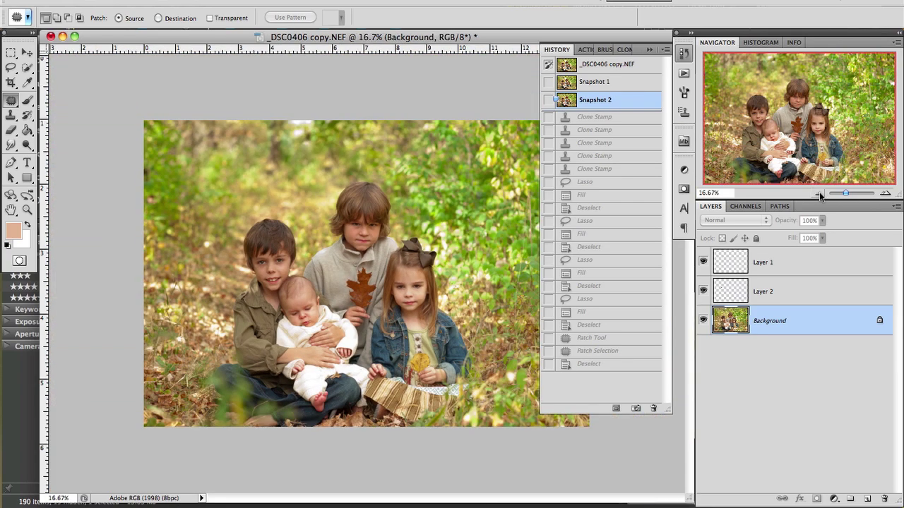
{"action": "left_click", "coordinate": [646, 50]}
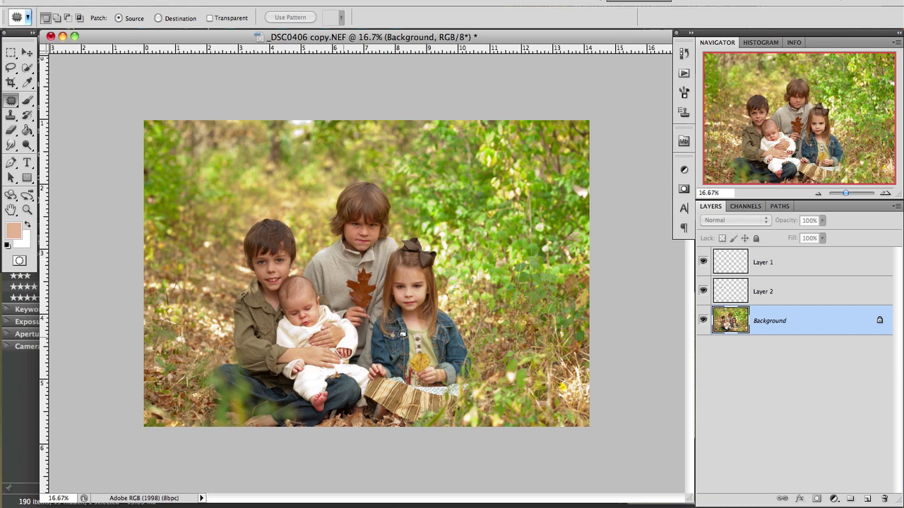
Step: Save Snapshot 3, compare it against the original unedited state, then hide History and zoom out
{"action": "left_click", "coordinate": [683, 53]}
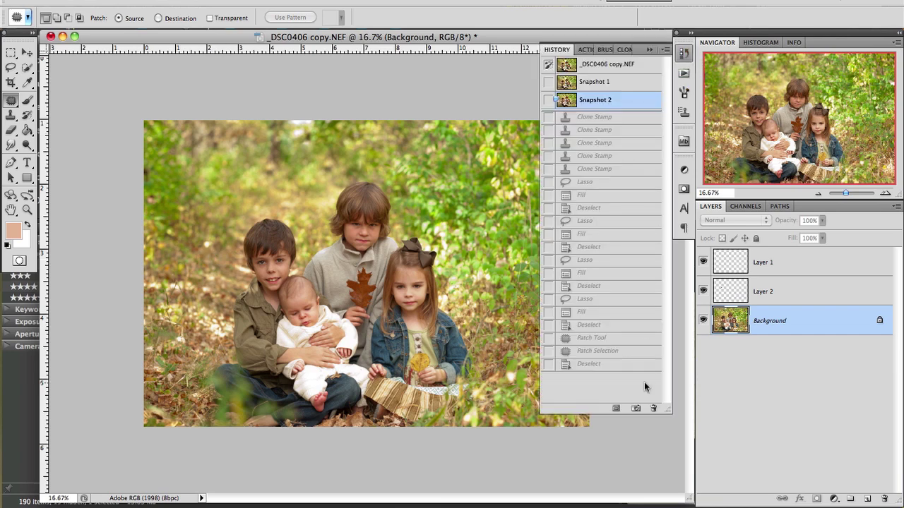
{"action": "left_click", "coordinate": [635, 408]}
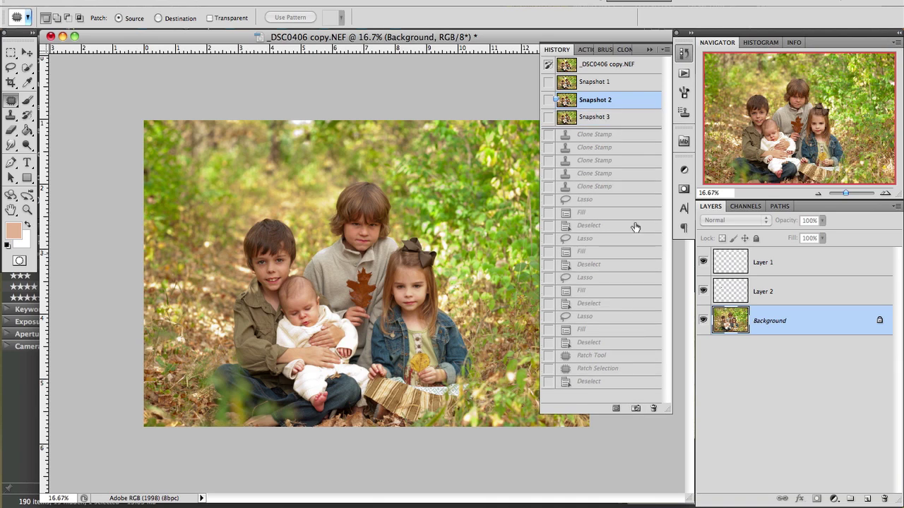
{"action": "left_click", "coordinate": [616, 65]}
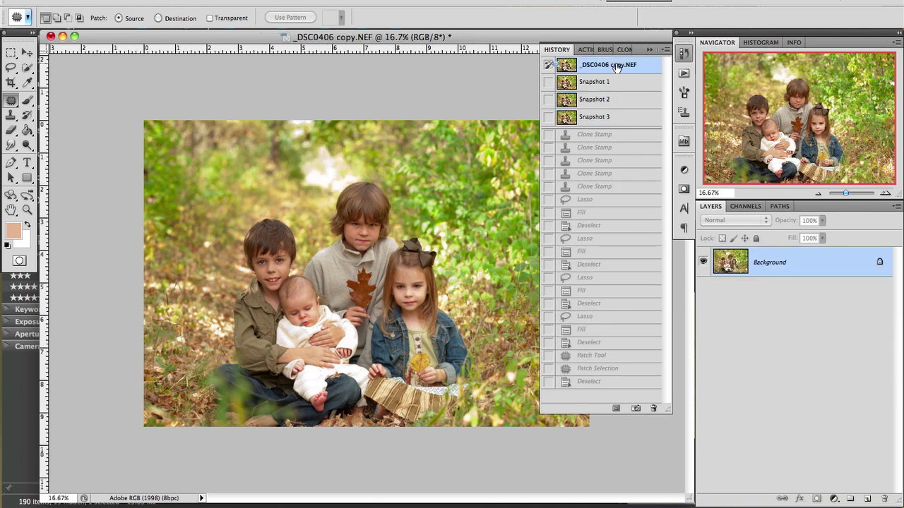
{"action": "left_click", "coordinate": [623, 117]}
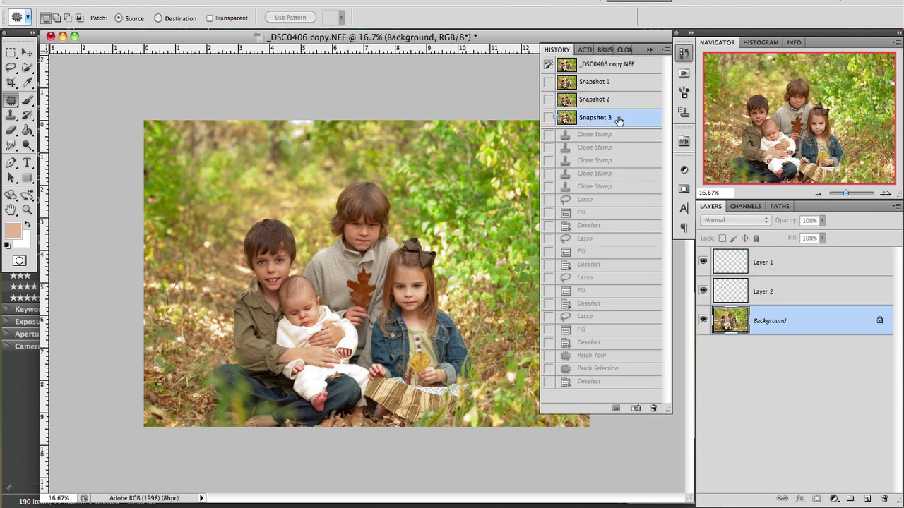
{"action": "left_click", "coordinate": [646, 50]}
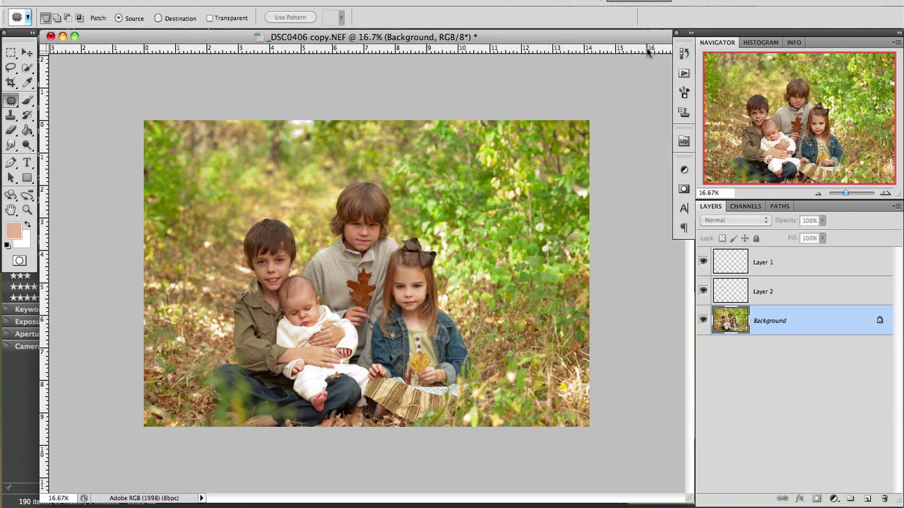
{"action": "left_click", "coordinate": [818, 193]}
{"action": "left_click", "coordinate": [818, 193]}
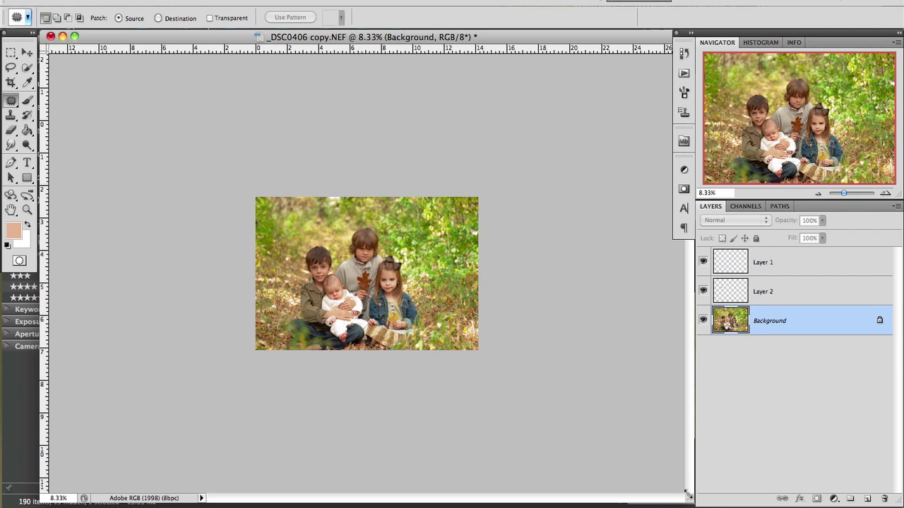
Step: Shrink the portrait window and place it over the Bridge thumbnails of the originals
{"action": "left_click_drag", "start_coordinate": [664, 482], "coordinate": [290, 266]}
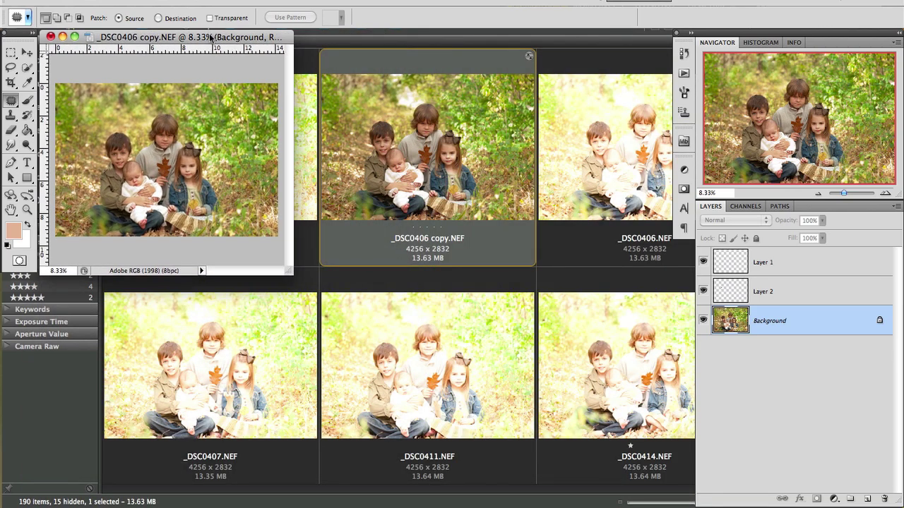
{"action": "left_click_drag", "start_coordinate": [210, 37], "coordinate": [474, 38]}
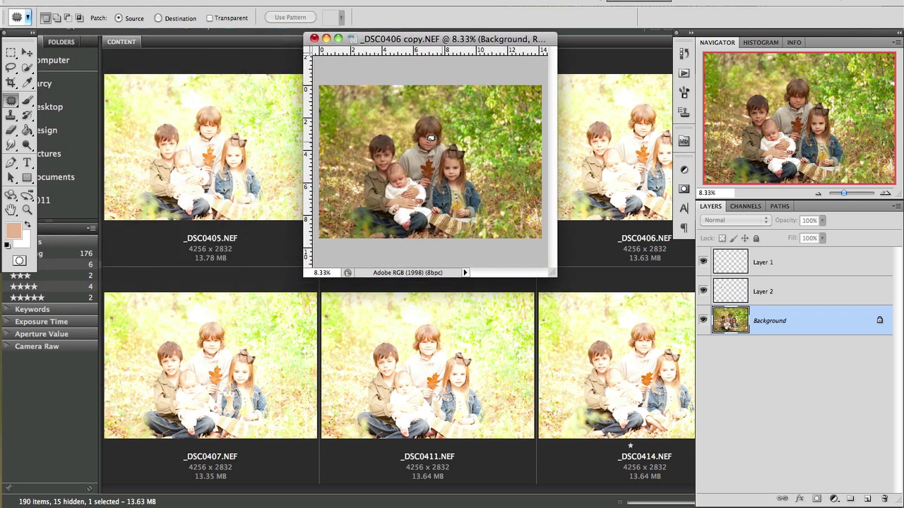